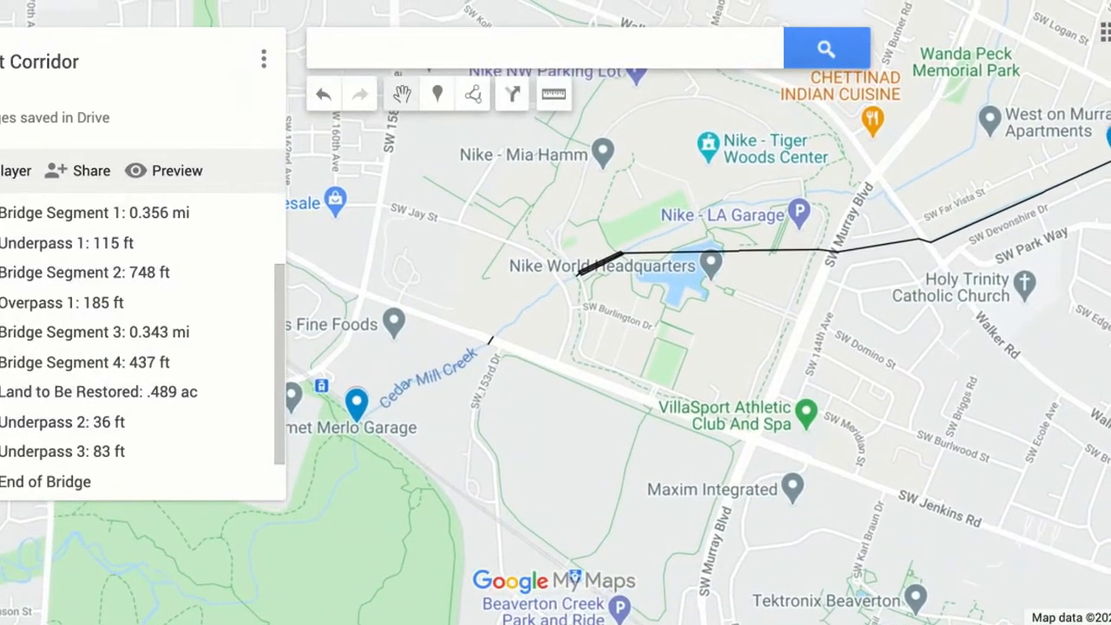
pyautogui.press('-')
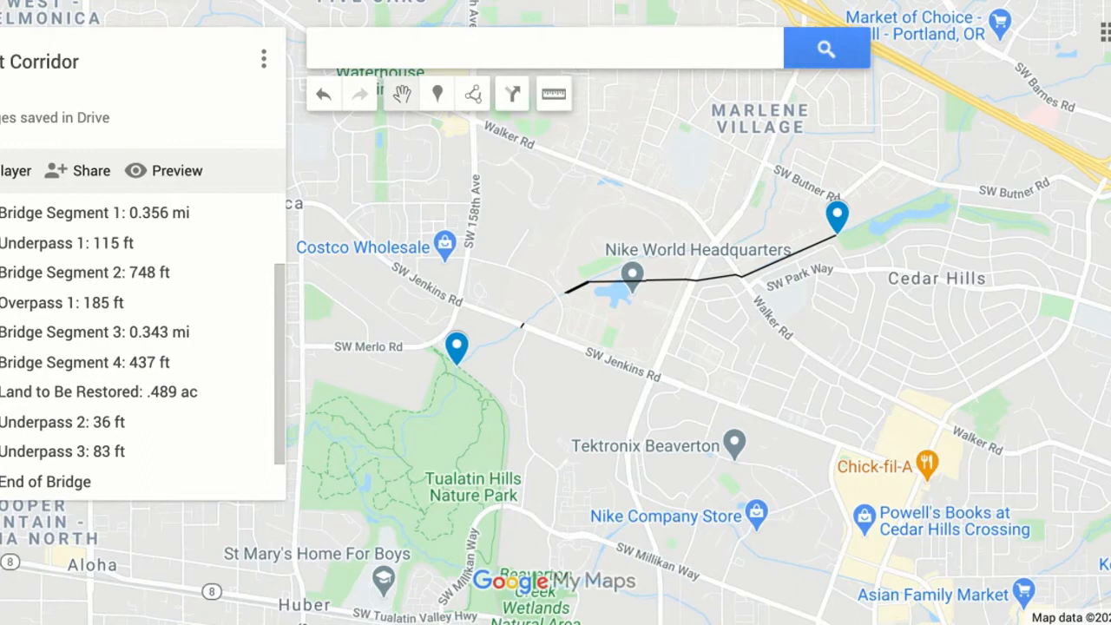
pyautogui.scroll(2, 554, 288)
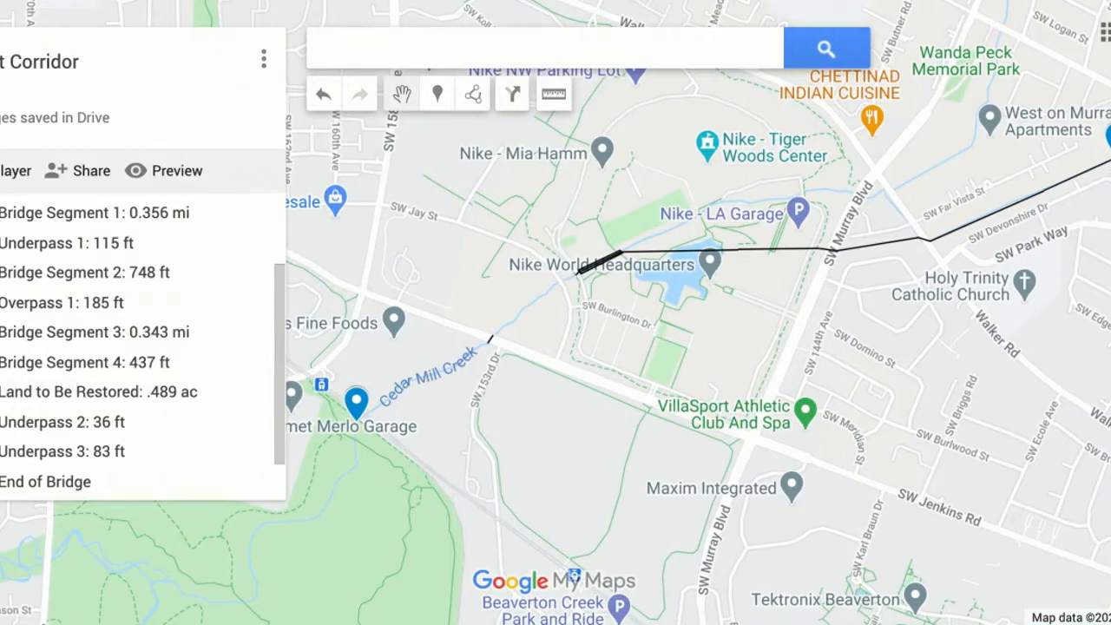
pyautogui.click(438, 96)
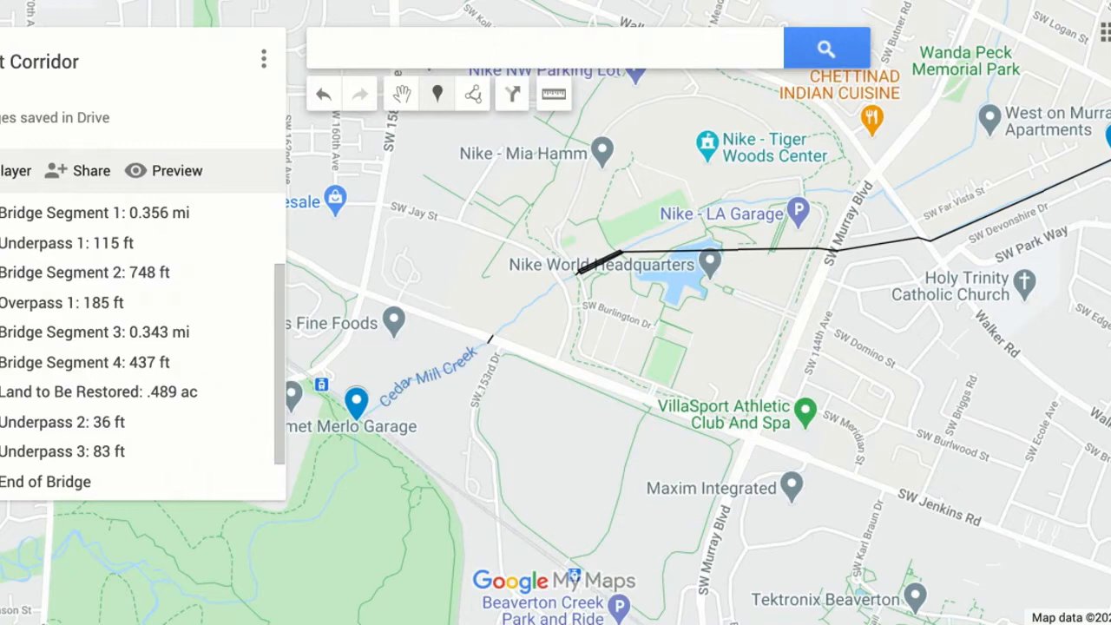
pyautogui.press('Escape')
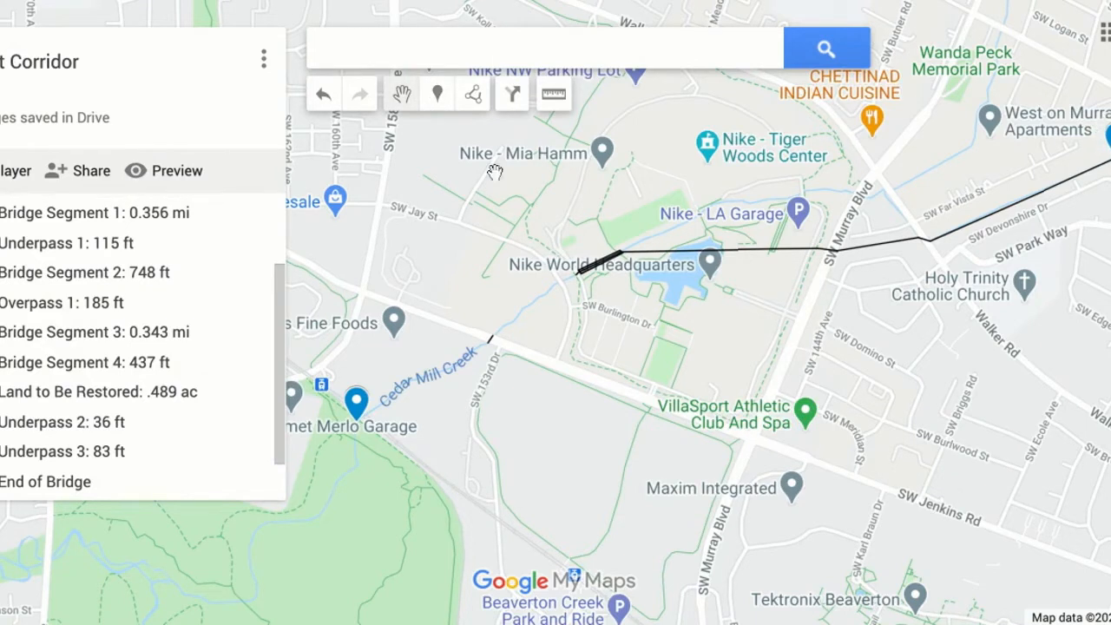
# Rename the first marker in the layer as "Beginning of Bridge", save it and close its details.
pyautogui.scroll(2, 244, 373)
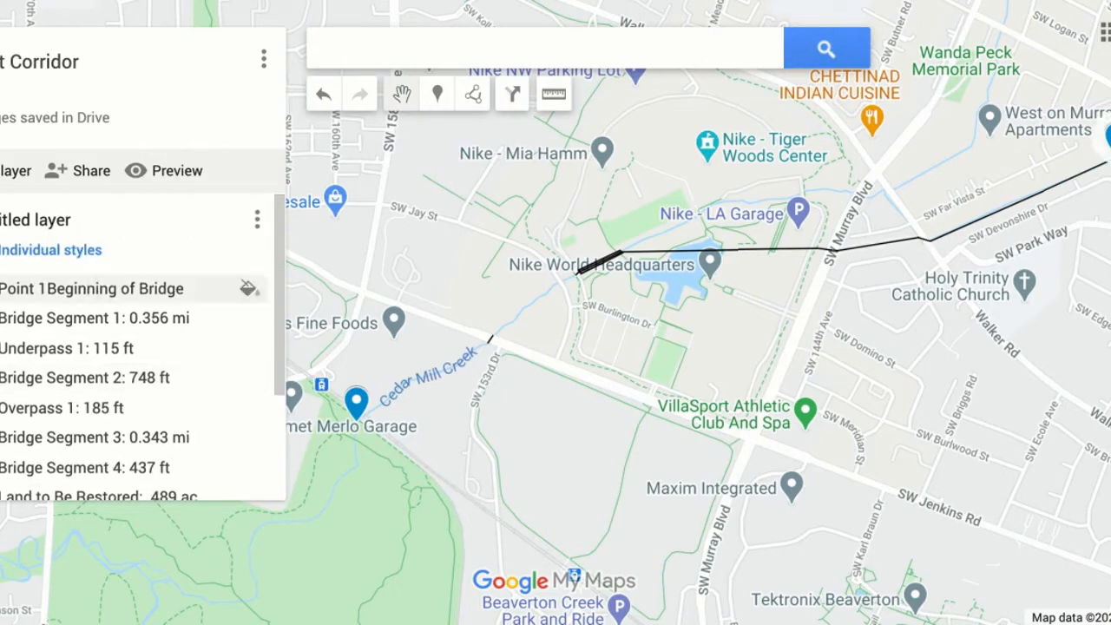
pyautogui.click(66, 290)
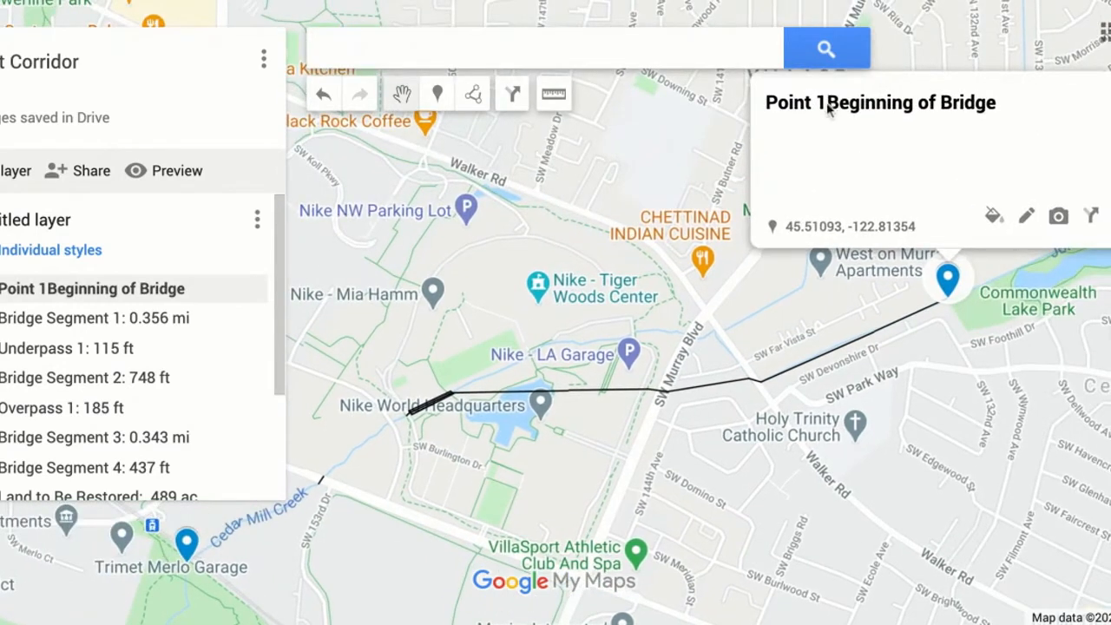
pyautogui.click(1027, 216)
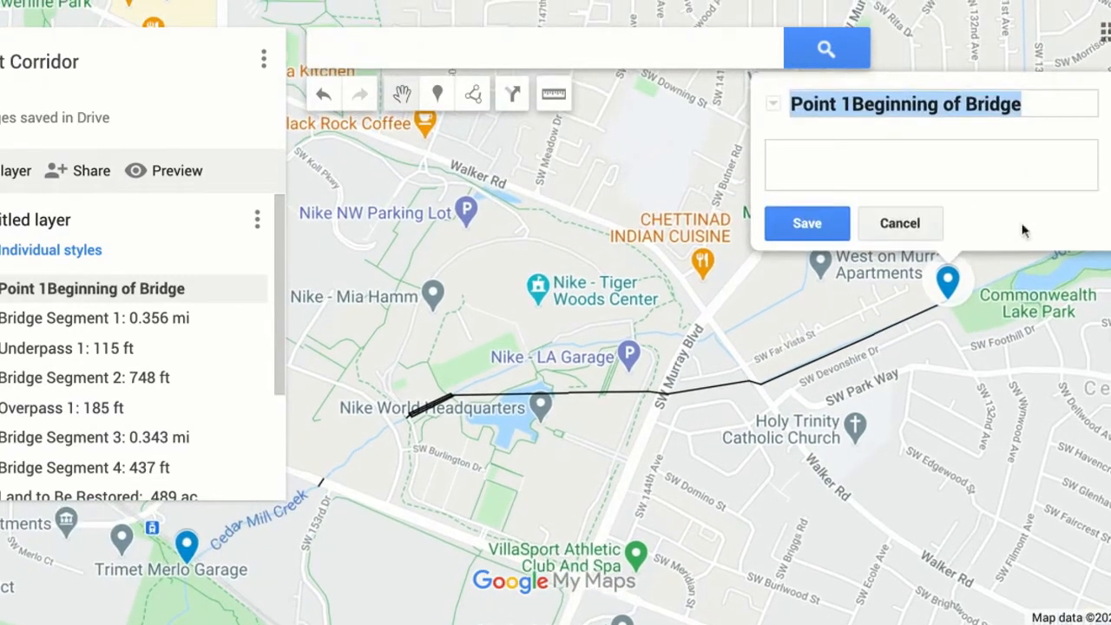
pyautogui.click(855, 104)
pyautogui.hotkey('ctrl', 'shift', 'Left')
pyautogui.hotkey('ctrl', 'shift', 'Left')
pyautogui.press('BackSpace')
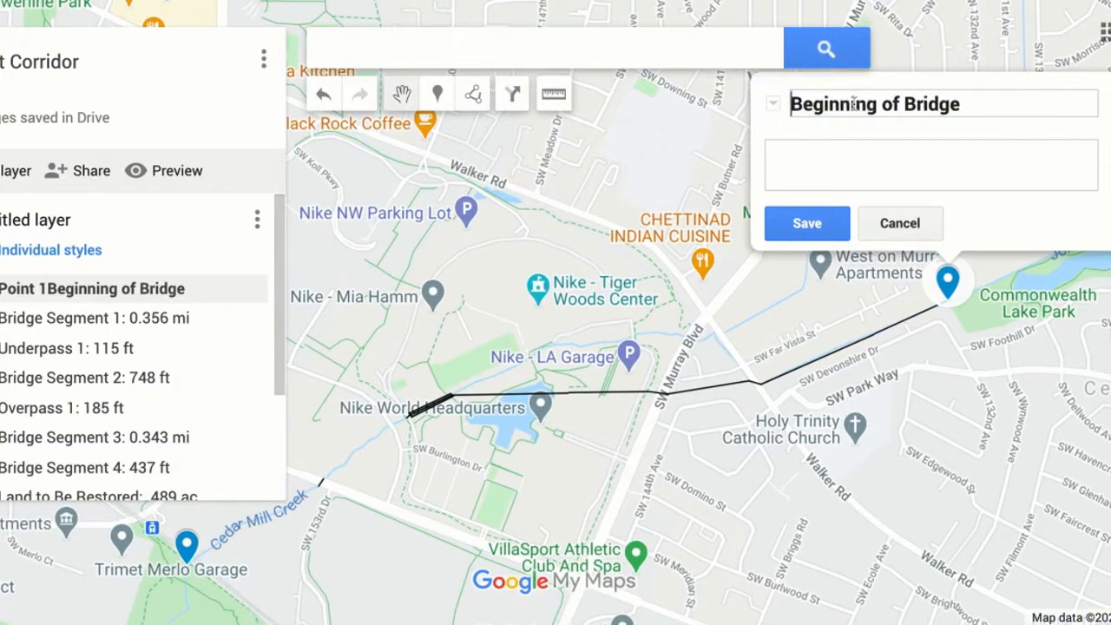
pyautogui.click(810, 223)
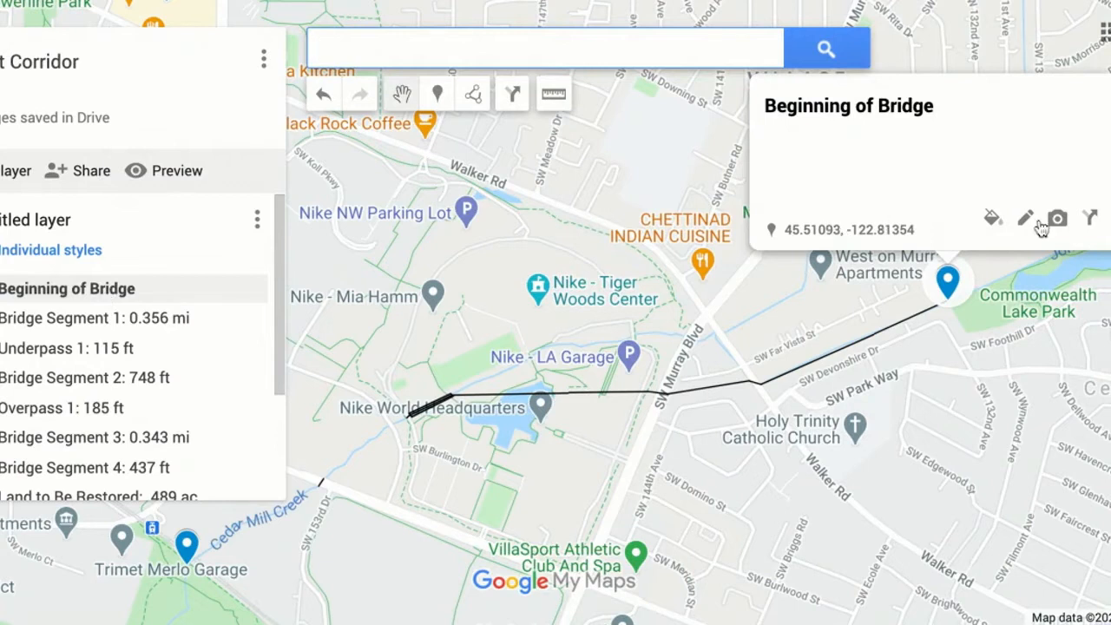
pyautogui.click(1110, 94)
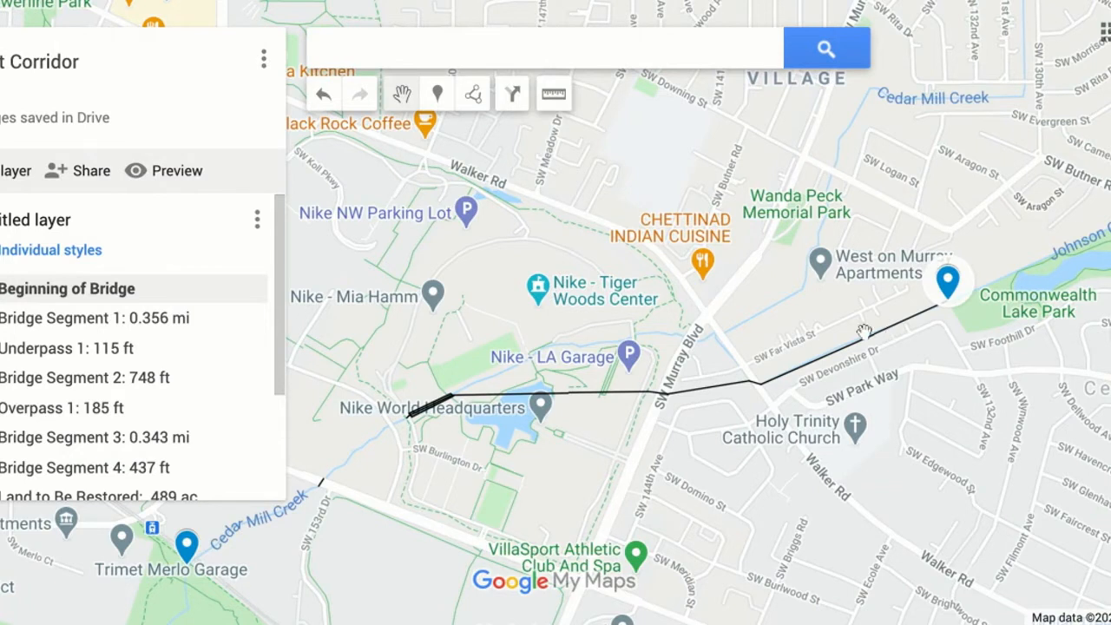
pyautogui.click(475, 97)
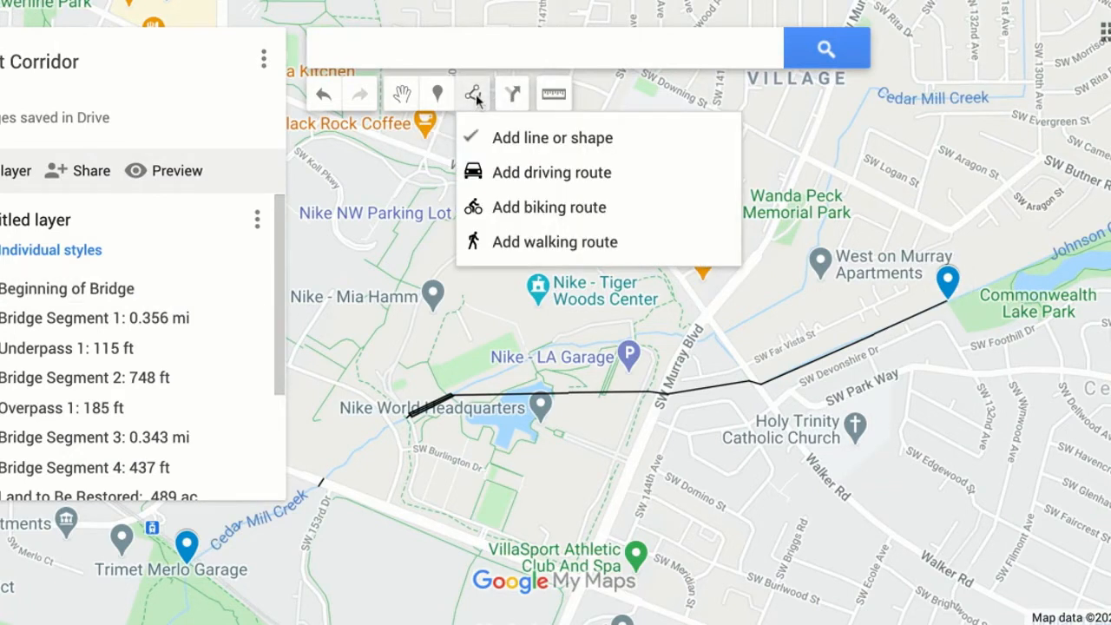
pyautogui.click(562, 150)
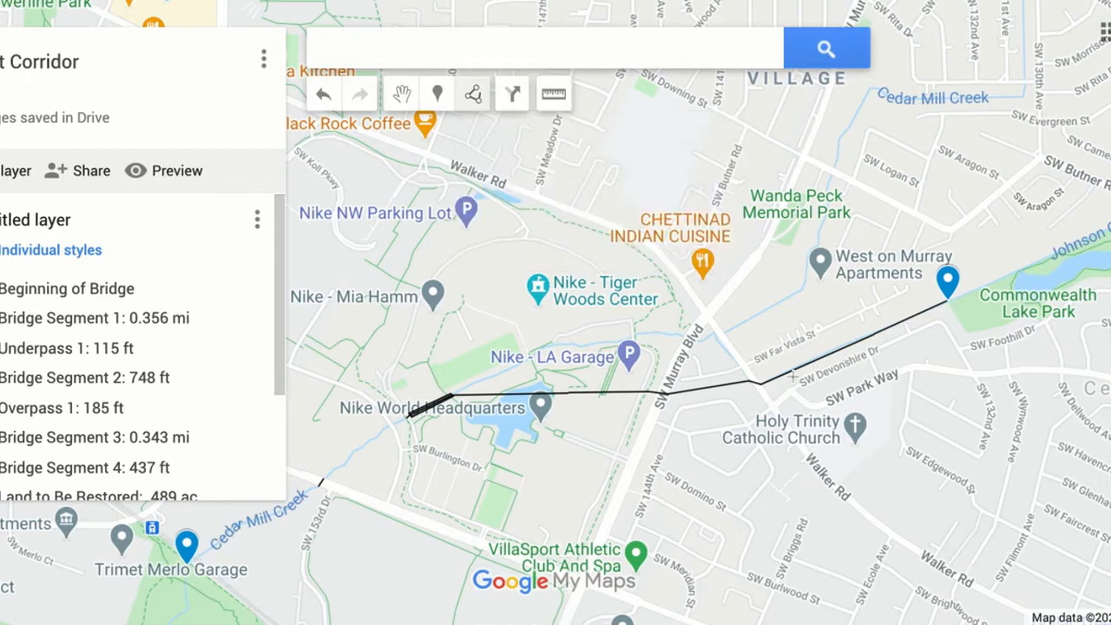
pyautogui.click(475, 96)
pyautogui.click(475, 95)
pyautogui.click(475, 96)
pyautogui.click(473, 97)
pyautogui.click(473, 97)
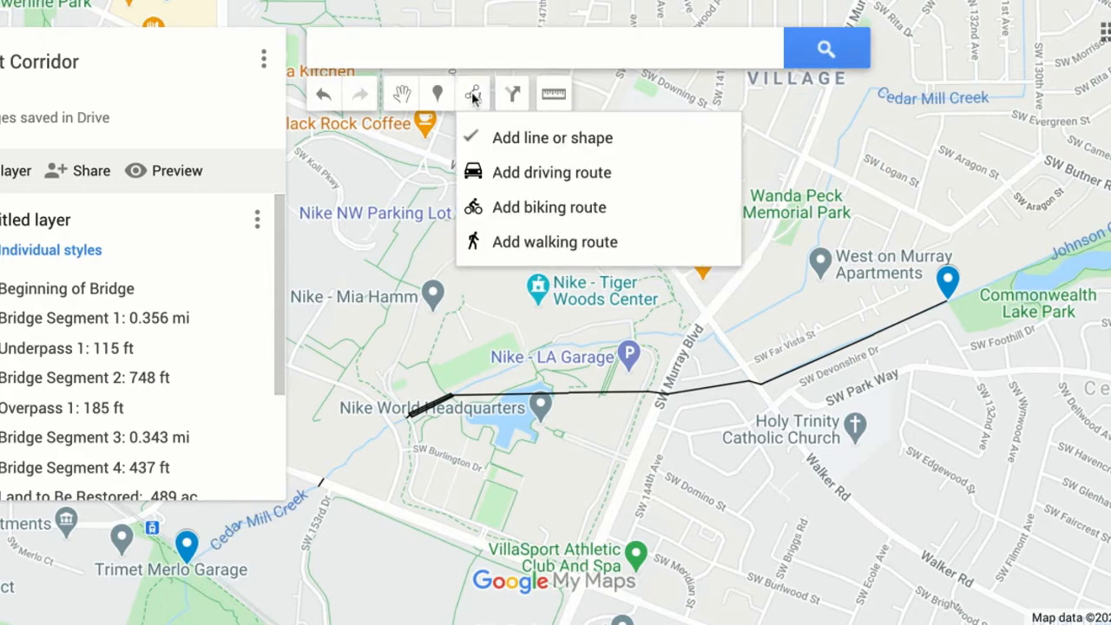
pyautogui.click(473, 97)
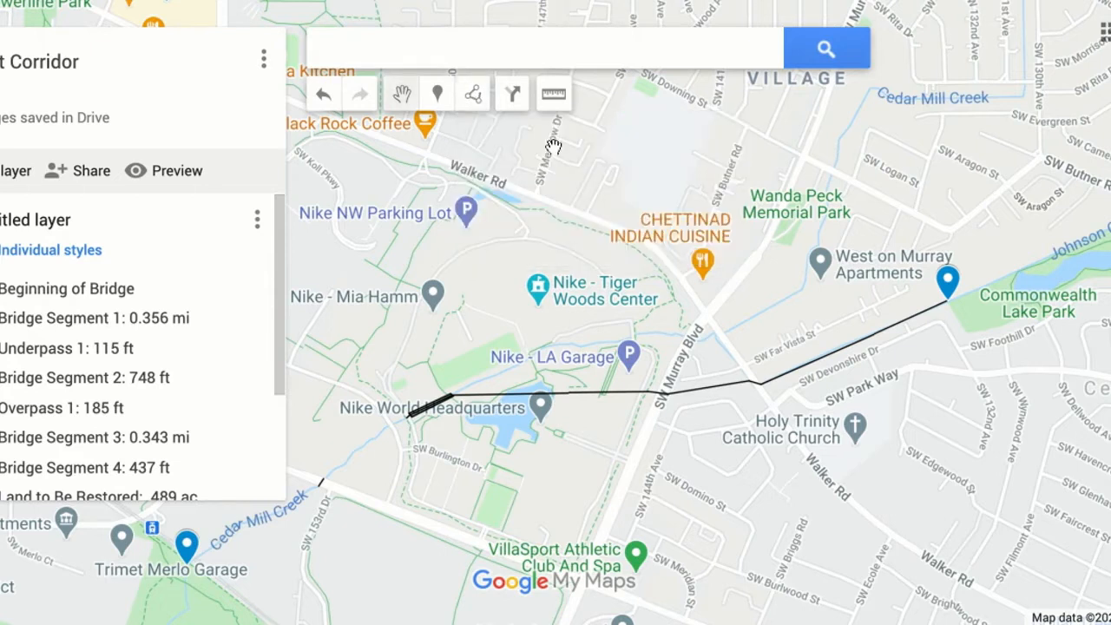
# Examine the length and title of the Bridge Segment 1 line, then close its details.
pyautogui.click(866, 343)
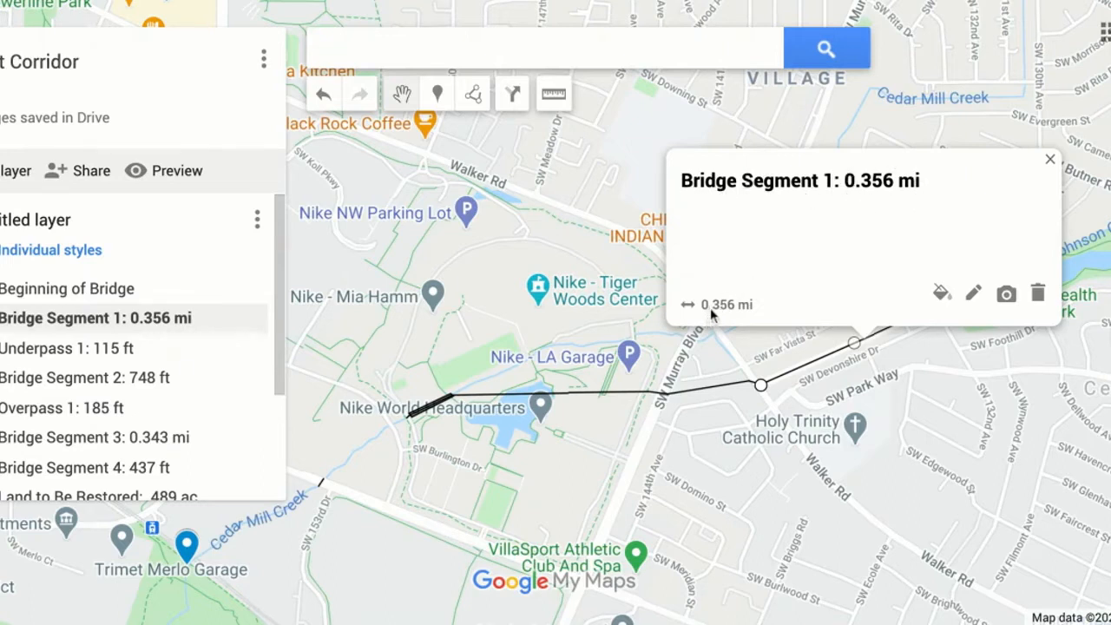
pyautogui.click(972, 295)
pyautogui.click(729, 184)
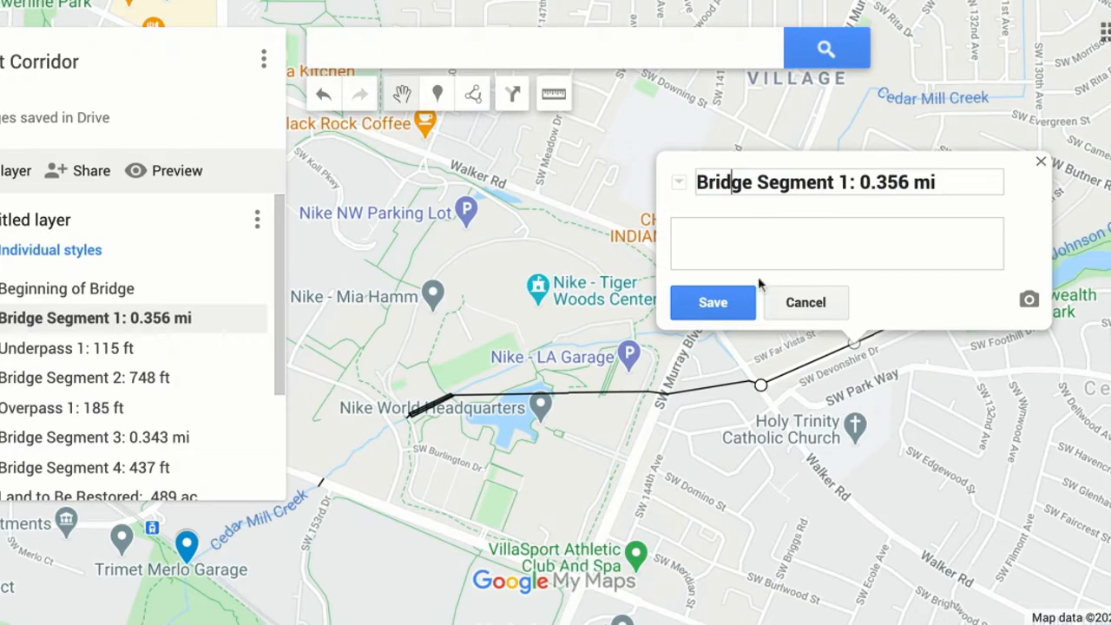
pyautogui.click(735, 306)
pyautogui.click(1043, 165)
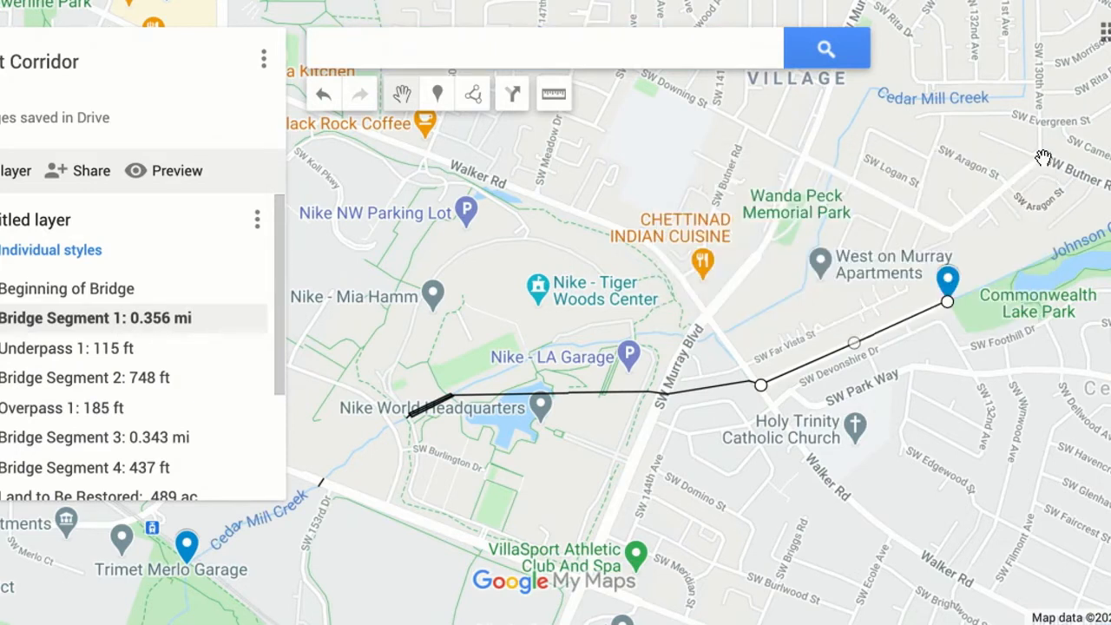
# Examine the layer's list of segments and the route along Cedar Mill Creek between SW Jenkins Rd and the Nike campus.
pyautogui.moveTo(546, 462); pyautogui.dragTo(894, 293)
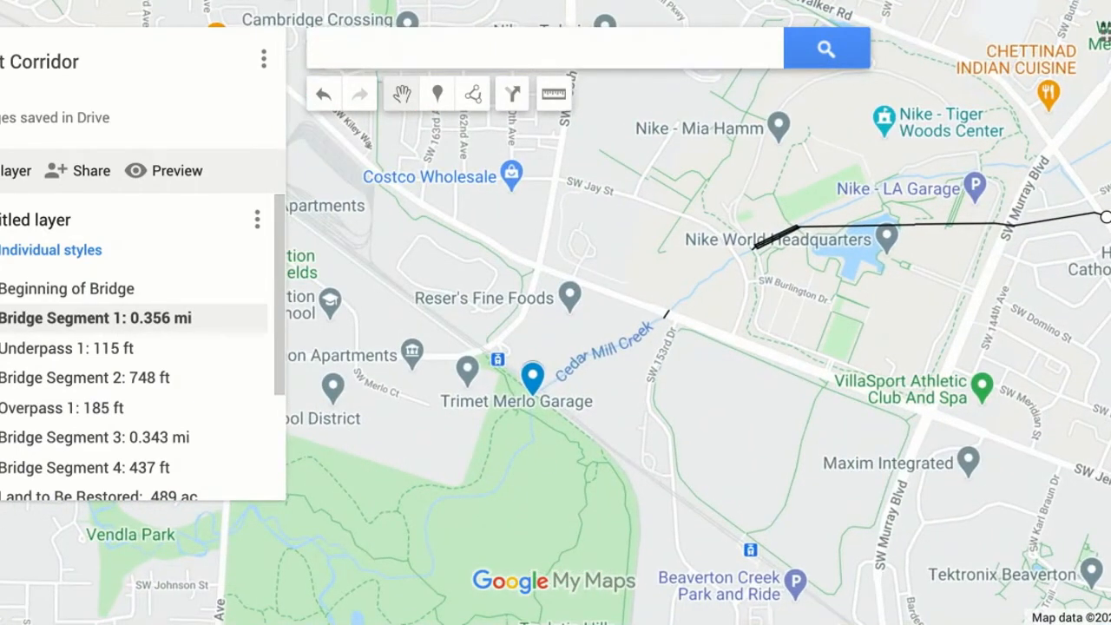
pyautogui.click(1110, 549)
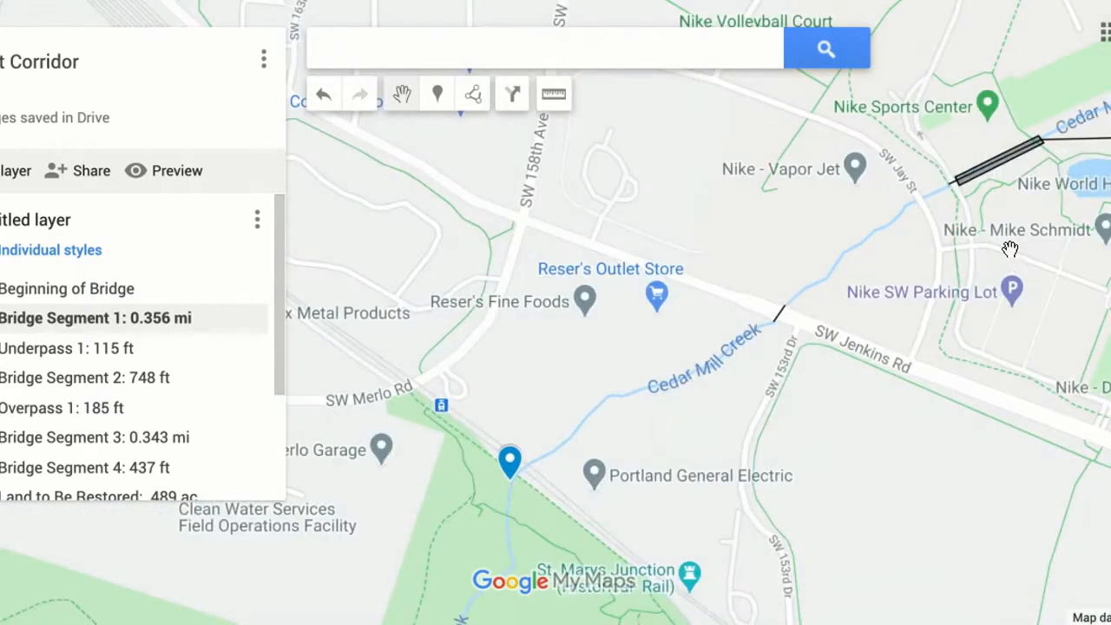
pyautogui.moveTo(1061, 249); pyautogui.dragTo(980, 357)
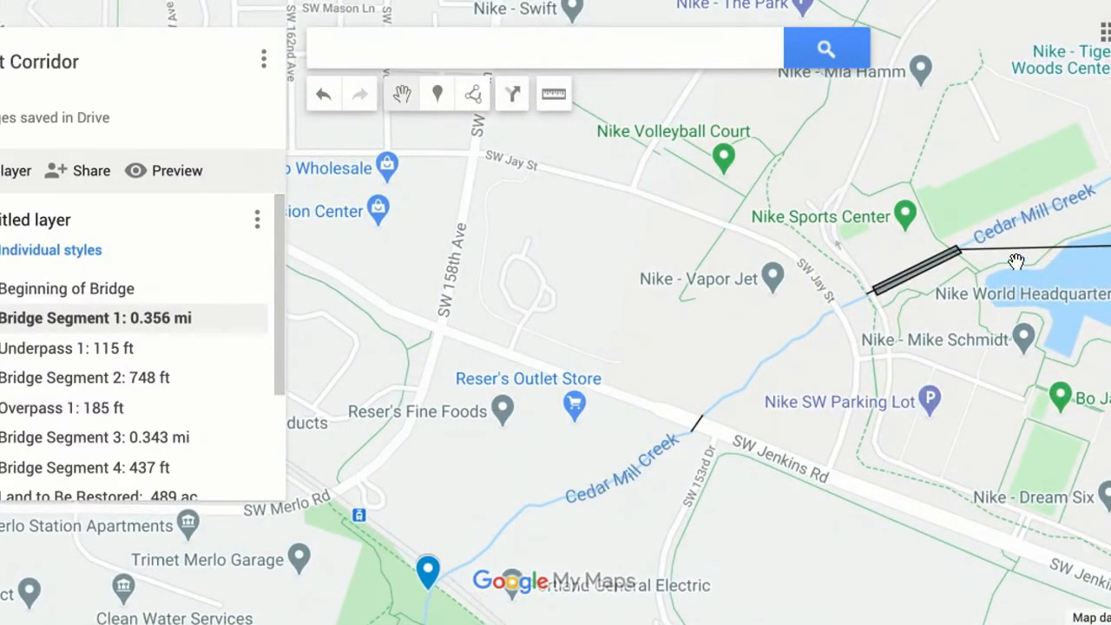
pyautogui.moveTo(1011, 175); pyautogui.dragTo(886, 179)
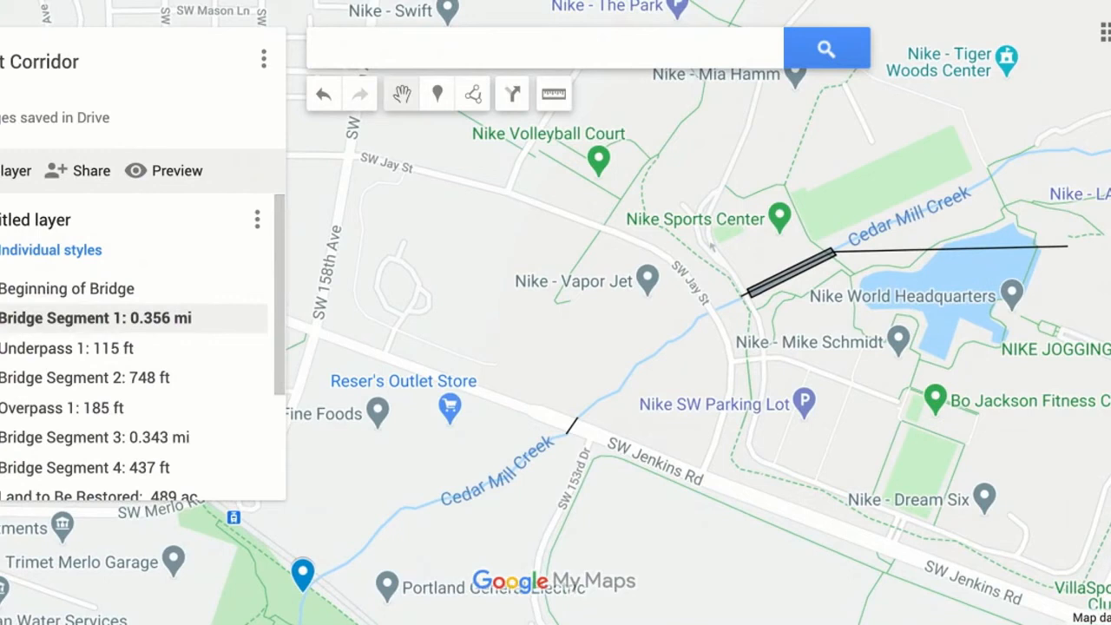
pyautogui.click(1110, 549)
pyautogui.moveTo(1030, 295); pyautogui.dragTo(1006, 309)
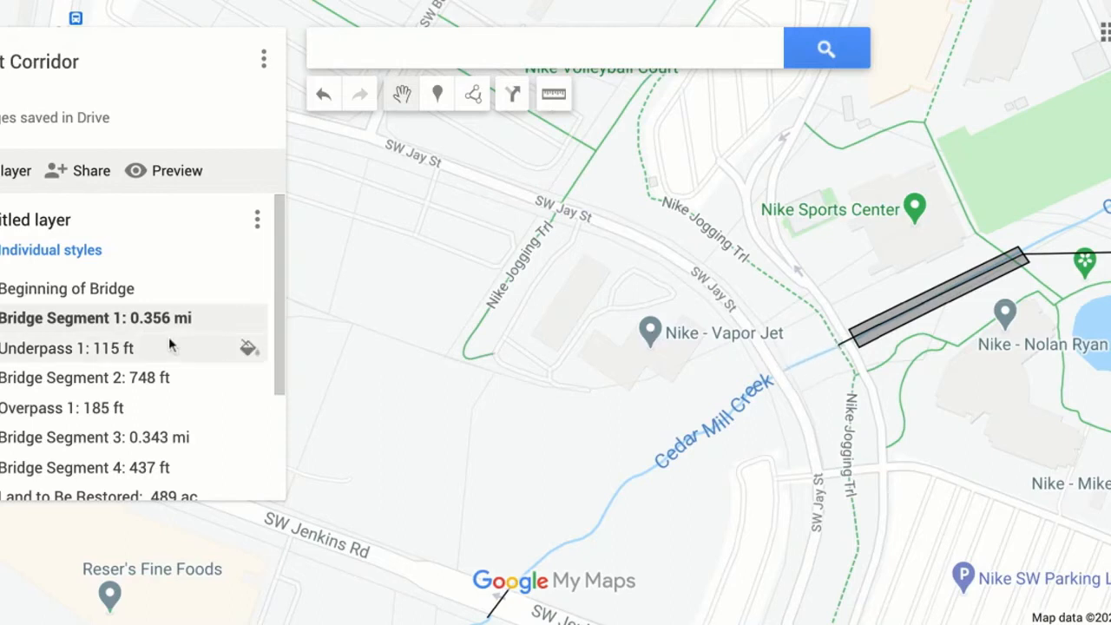
pyautogui.scroll(-1, 169, 344)
pyautogui.scroll(-2, 168, 340)
pyautogui.scroll(2, 168, 347)
pyautogui.scroll(-1, 168, 347)
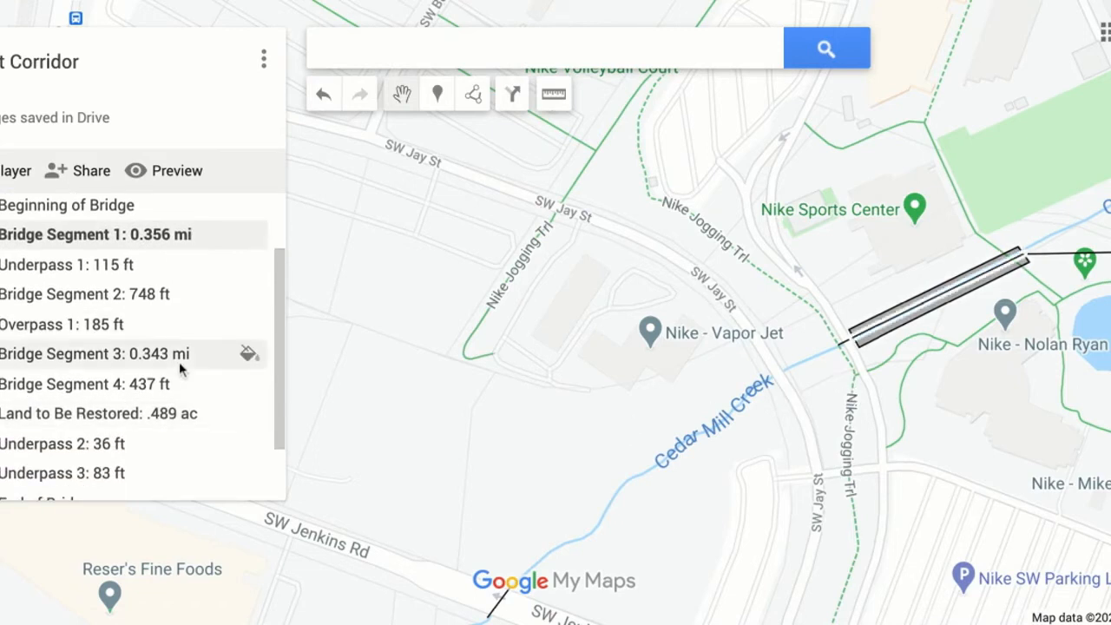
pyautogui.scroll(-1, 181, 370)
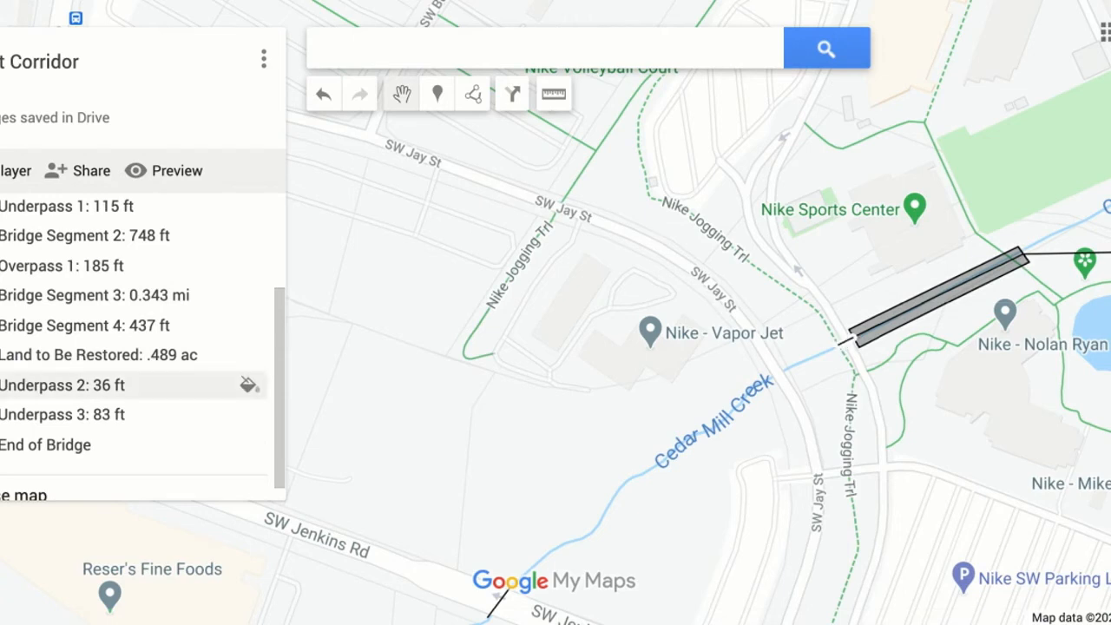
pyautogui.scroll(-2, 625, 385)
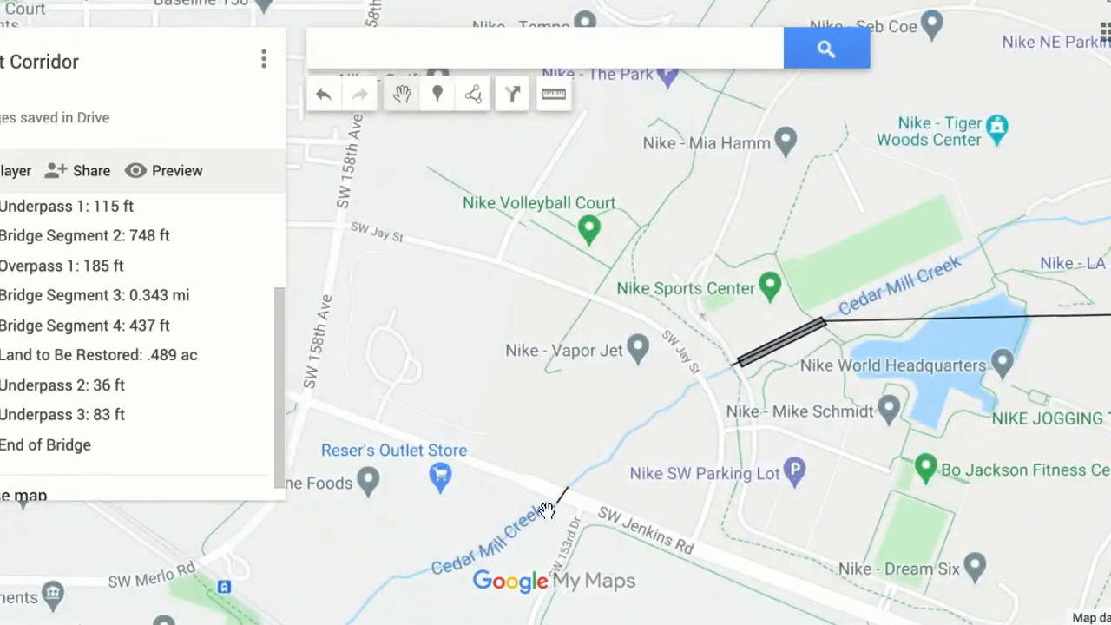
pyautogui.scroll(2, 555, 311)
pyautogui.moveTo(727, 514); pyautogui.dragTo(742, 375)
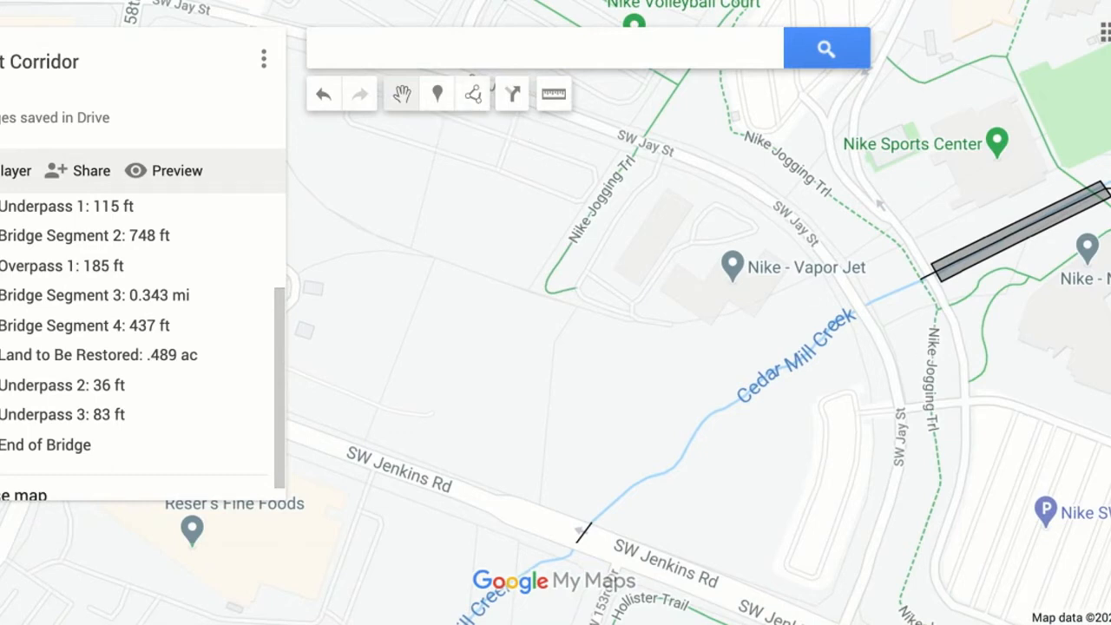
pyautogui.scroll(2, 556, 312)
pyautogui.moveTo(1085, 341); pyautogui.dragTo(668, 452)
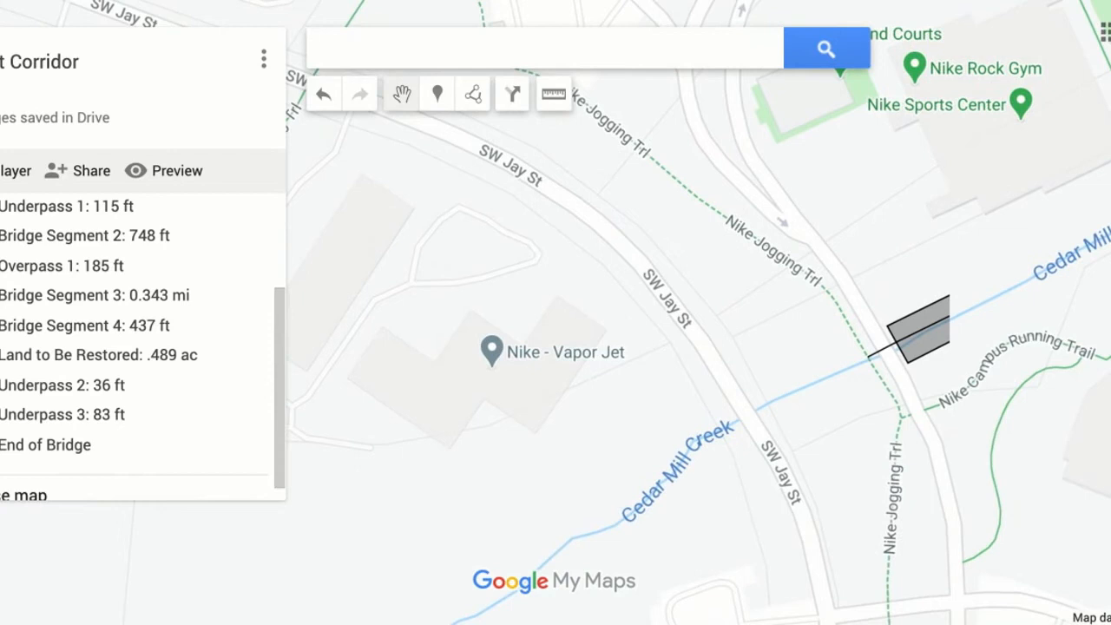
# Draw a line about 143 ft long along Cedar Mill Creek from the existing line's end to SW Jay St, and delete it.
pyautogui.click(476, 94)
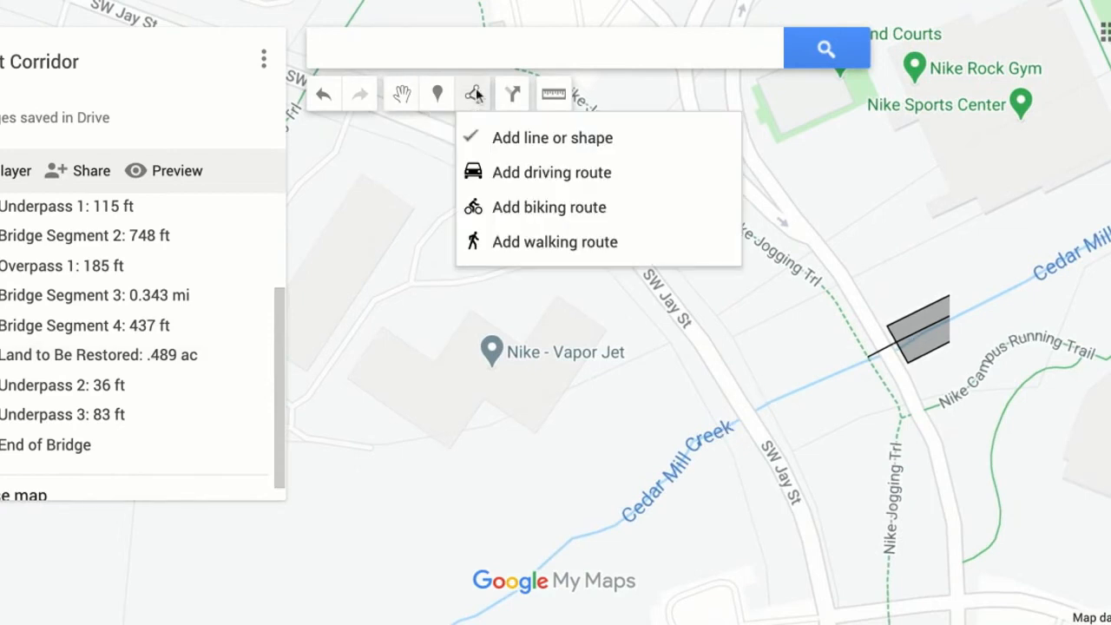
pyautogui.click(562, 149)
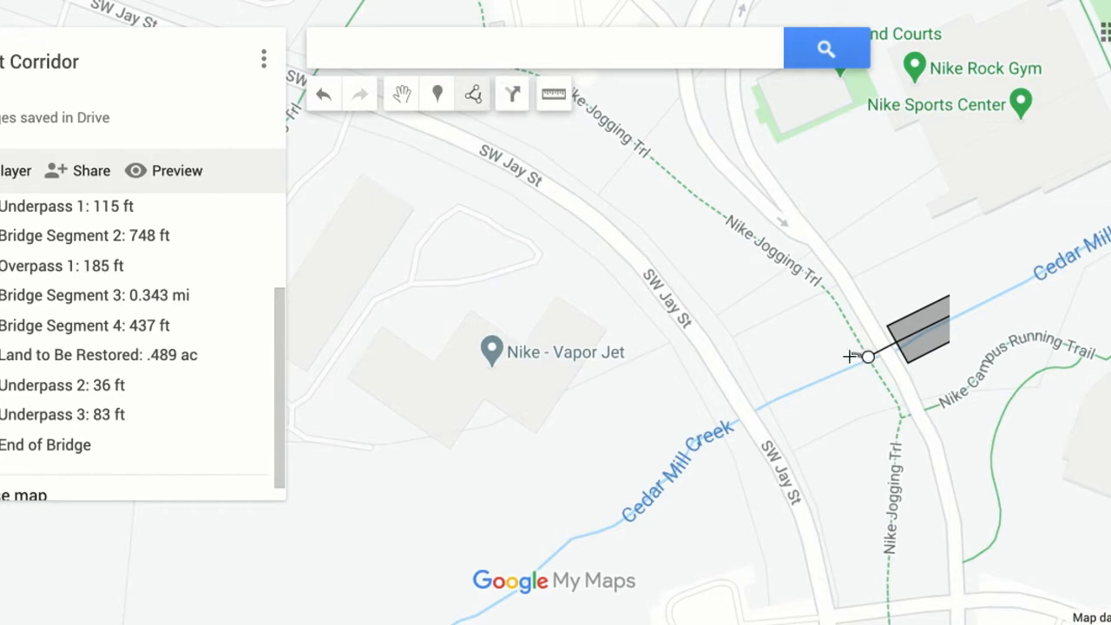
pyautogui.doubleClick(756, 406)
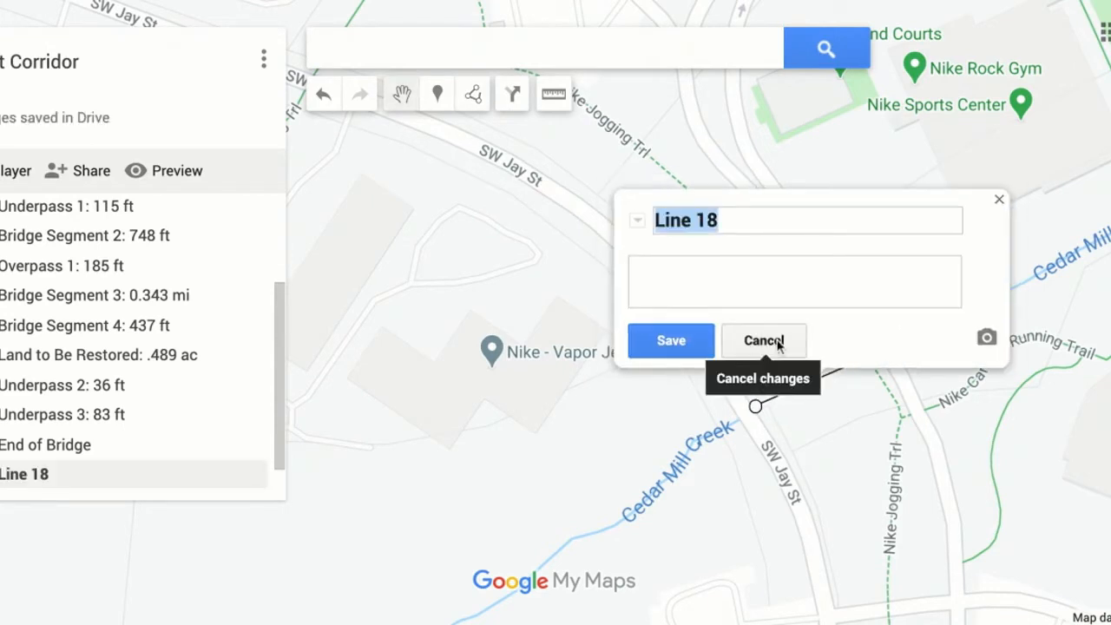
pyautogui.click(765, 341)
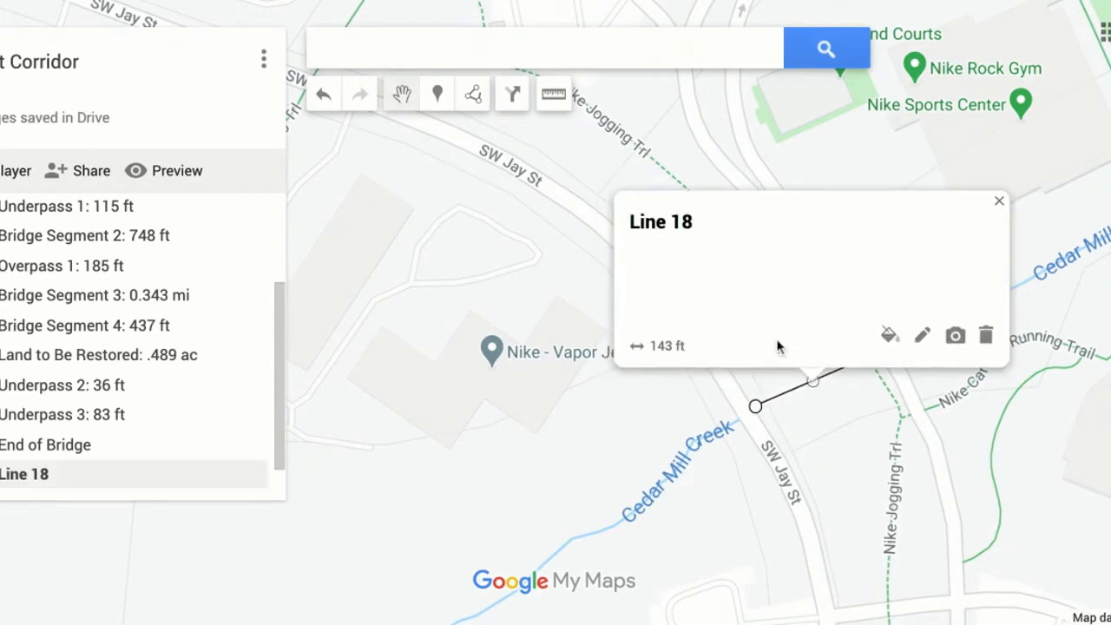
pyautogui.click(986, 334)
# Draw a narrow four-cornered polygon over Cedar Mill Creek between the Nike Jogging Trail and SW Jay St.
pyautogui.click(470, 102)
pyautogui.click(540, 146)
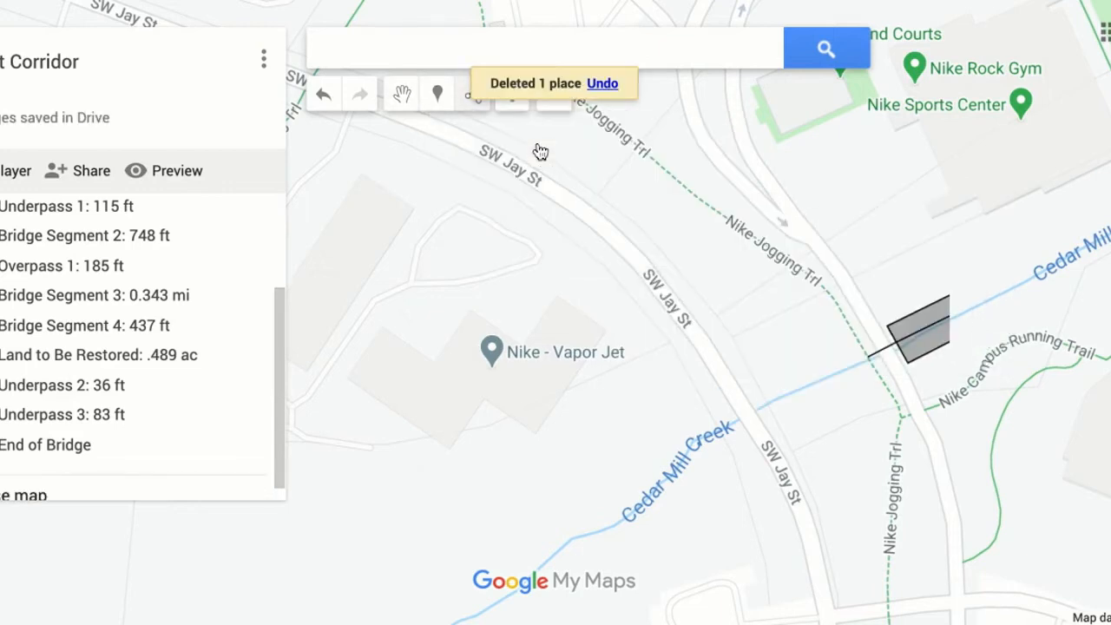
pyautogui.click(862, 350)
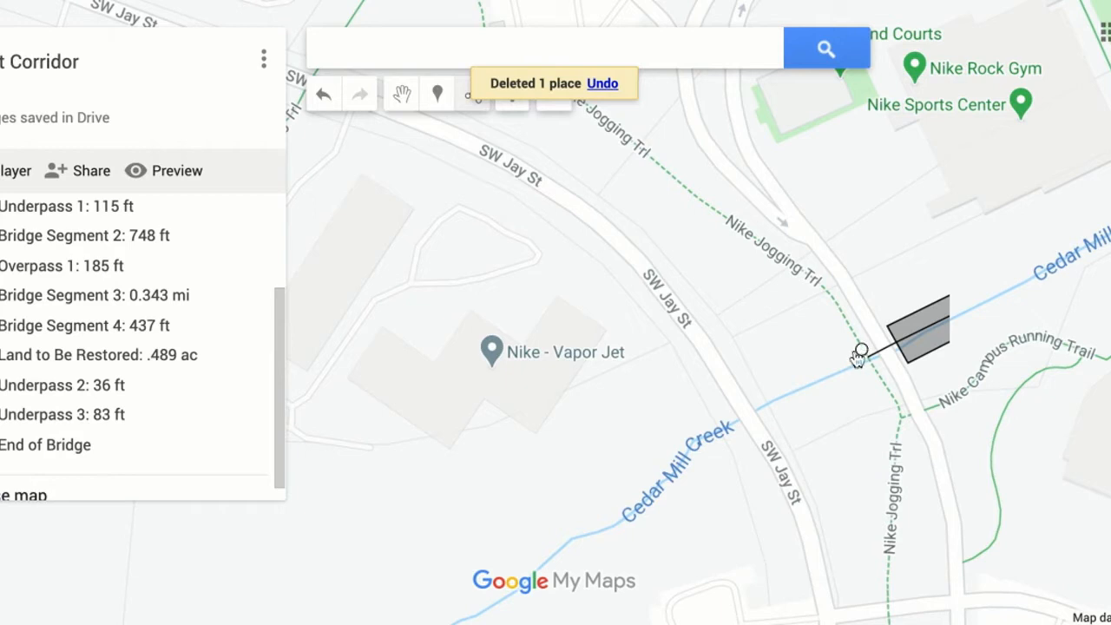
pyautogui.click(750, 402)
pyautogui.click(751, 402)
pyautogui.click(764, 419)
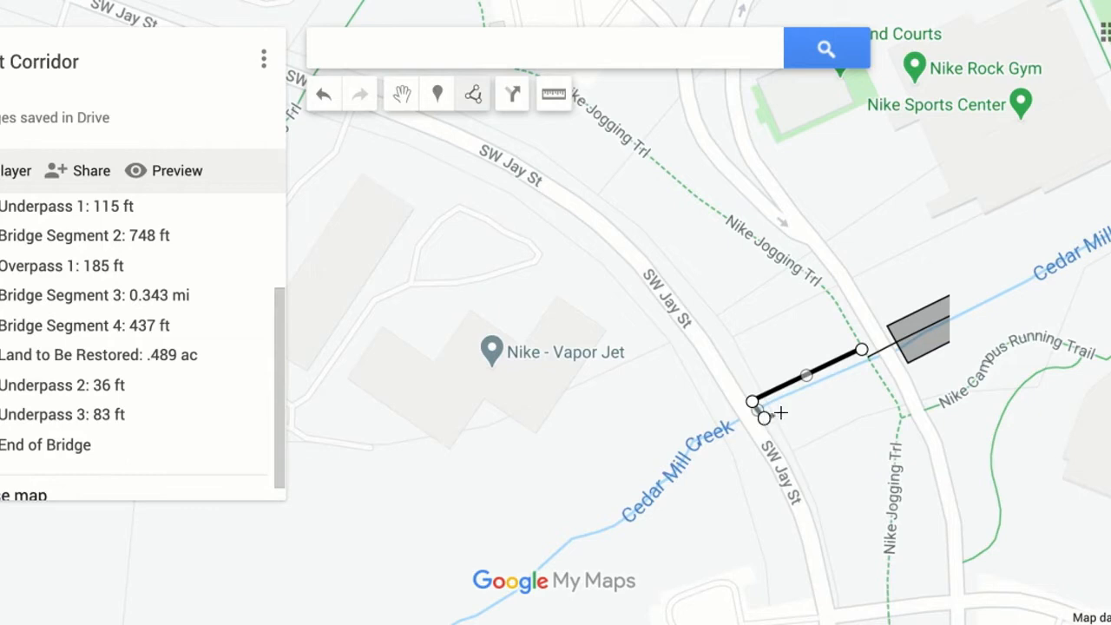
pyautogui.doubleClick(873, 367)
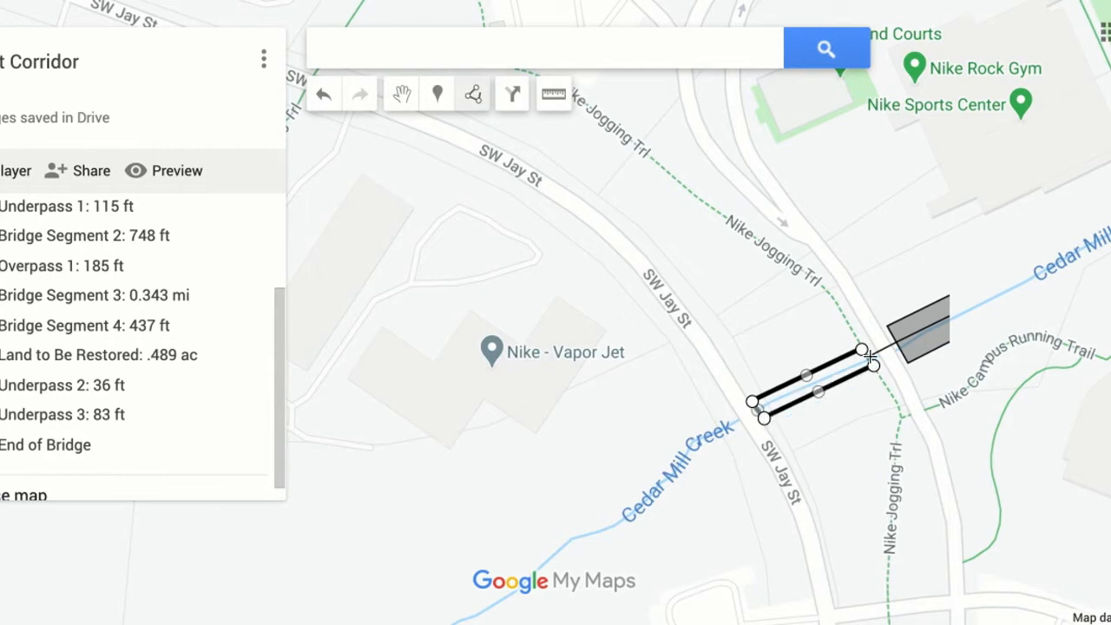
pyautogui.click(862, 350)
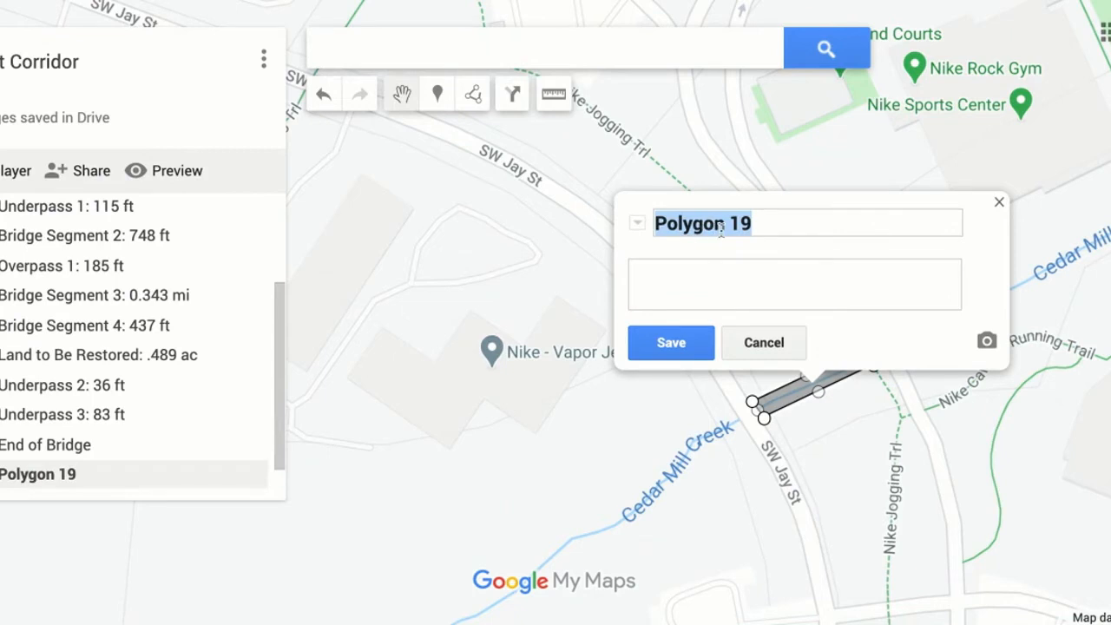
# Title the new polygon over Cedar Mill Creek "Land to be Restored:" and save it.
pyautogui.write('Land t')
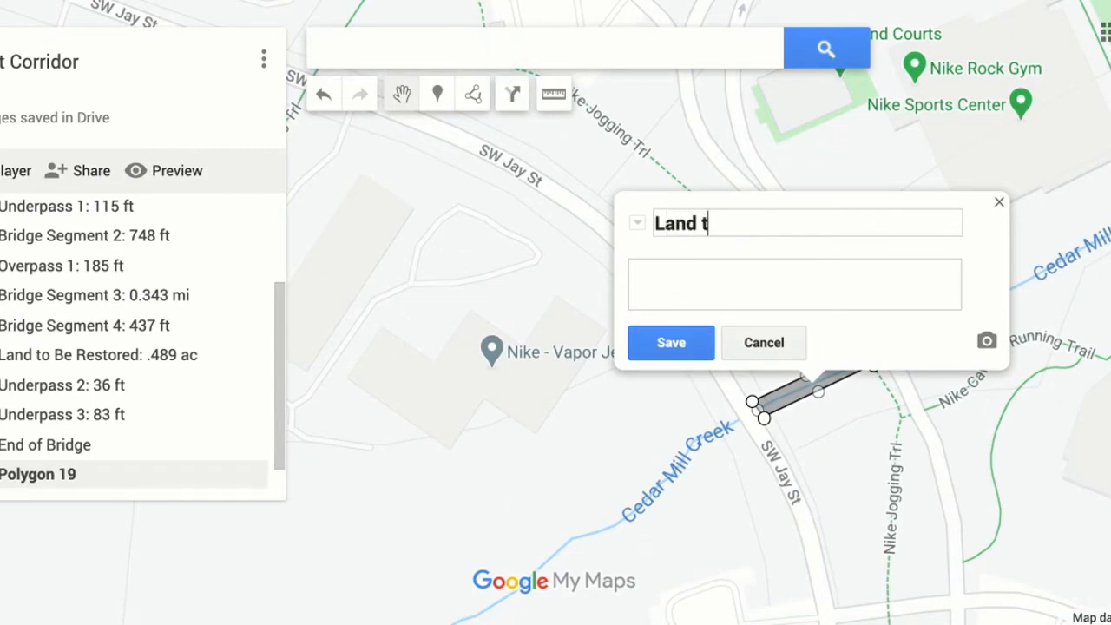
pyautogui.write('o be Restores')
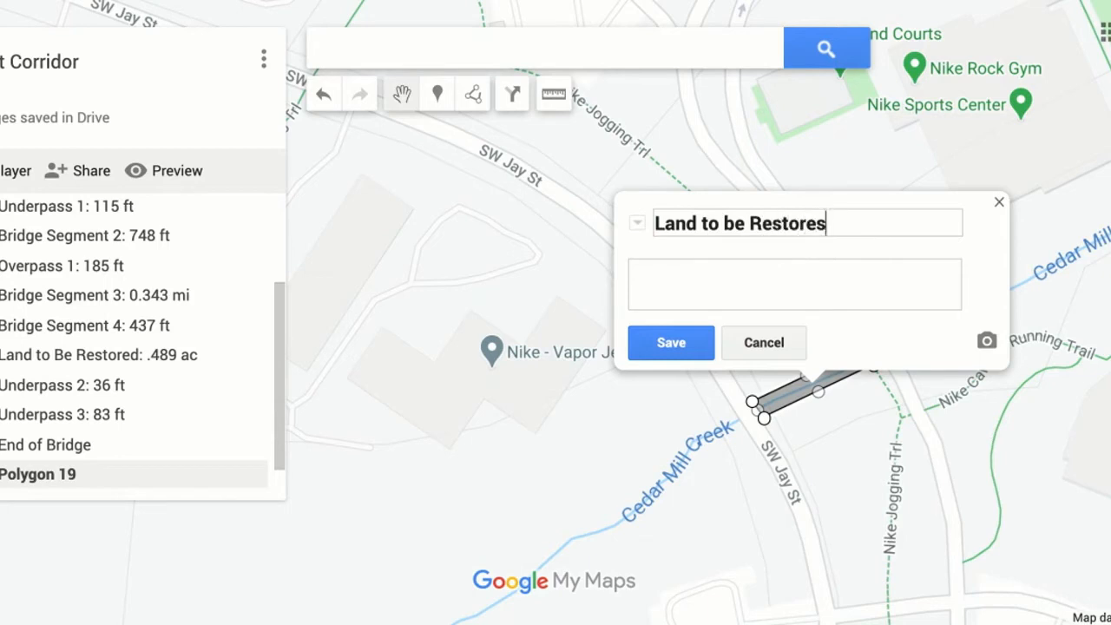
pyautogui.press('BackSpace')
pyautogui.write('d:')
pyautogui.click(671, 352)
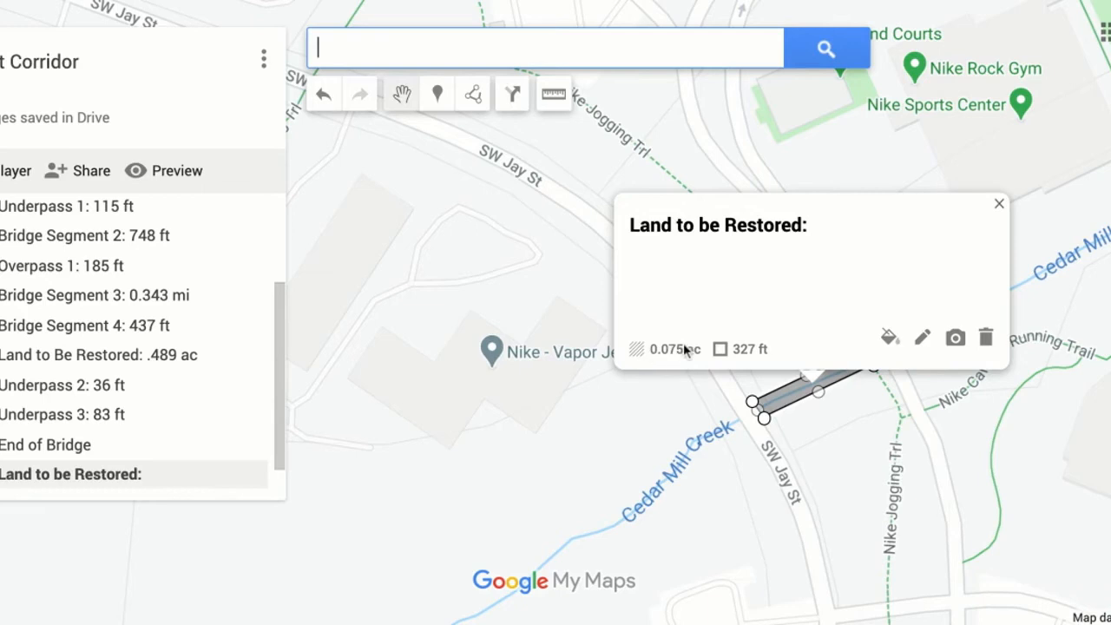
# Append "0.075 ac" to the polygon's title, and move its entry between Underpass 2 and Underpass 3 in the layer's list.
pyautogui.click(922, 343)
pyautogui.click(849, 217)
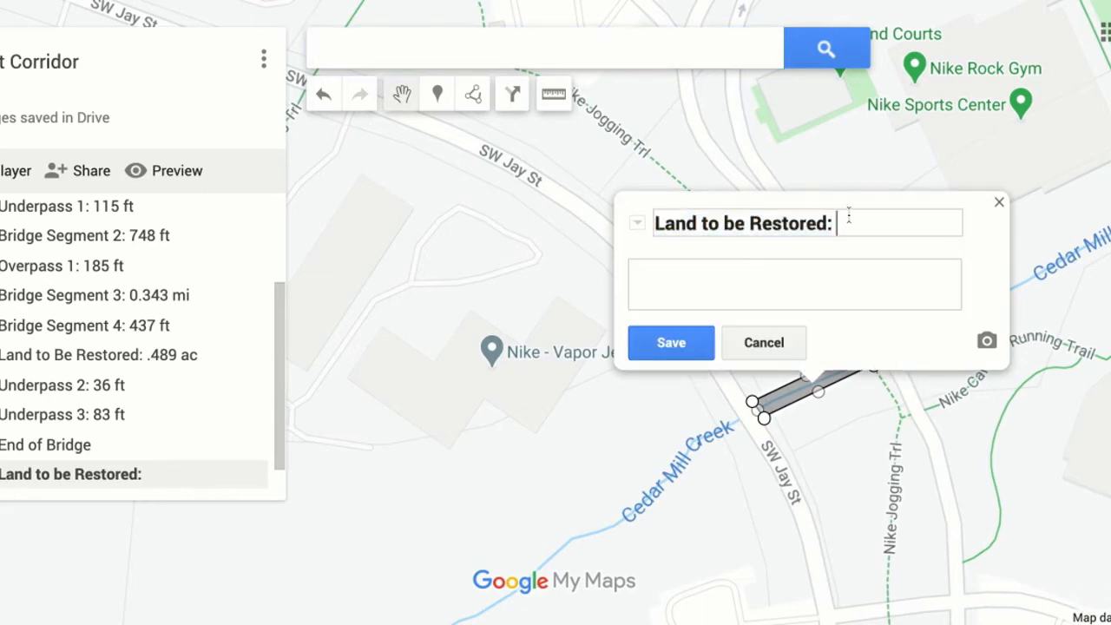
pyautogui.write('0.075 ac')
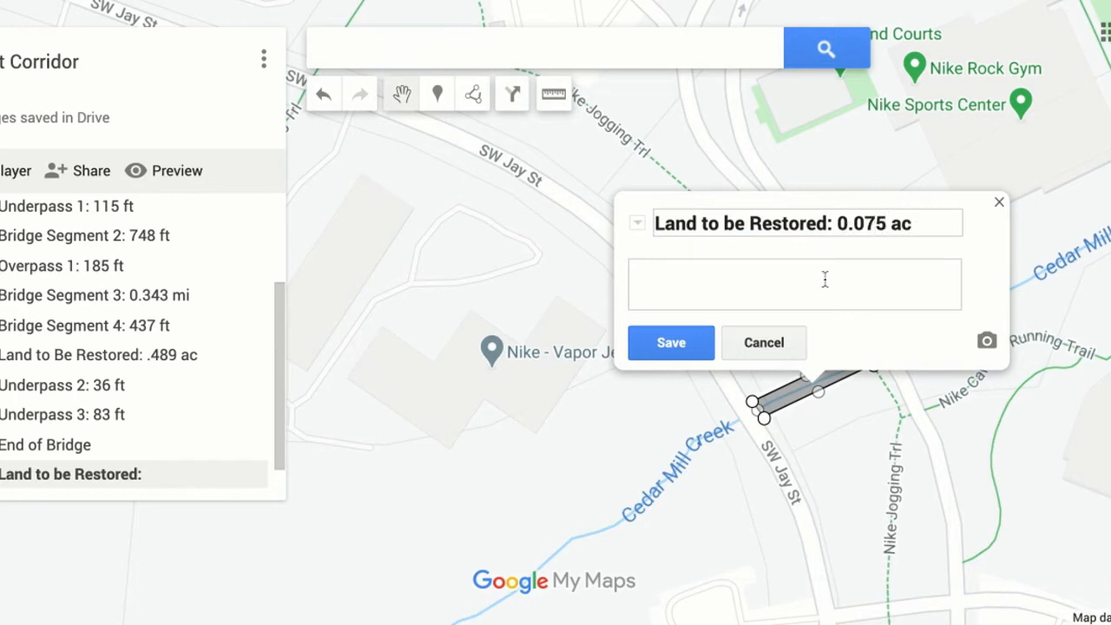
pyautogui.click(675, 347)
pyautogui.click(999, 204)
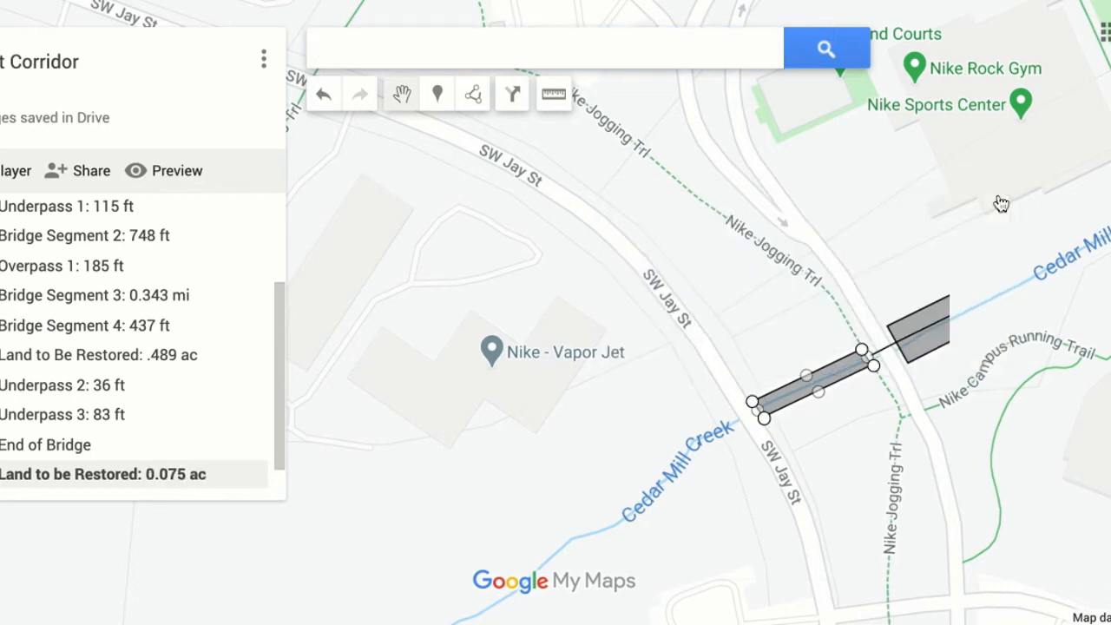
pyautogui.moveTo(103, 474); pyautogui.dragTo(103, 414)
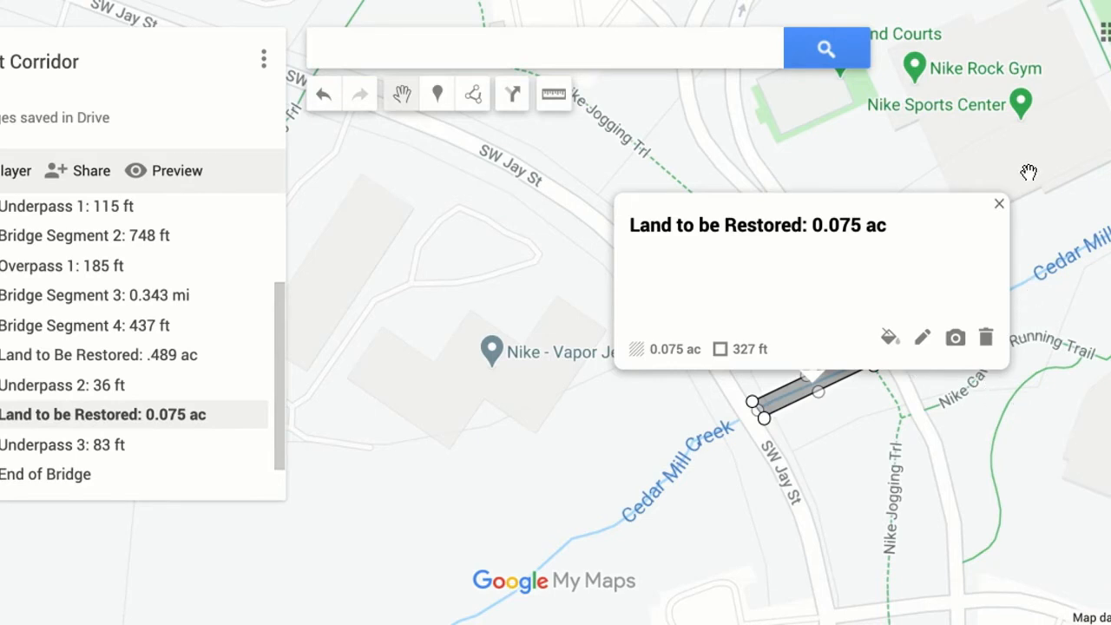
pyautogui.click(999, 204)
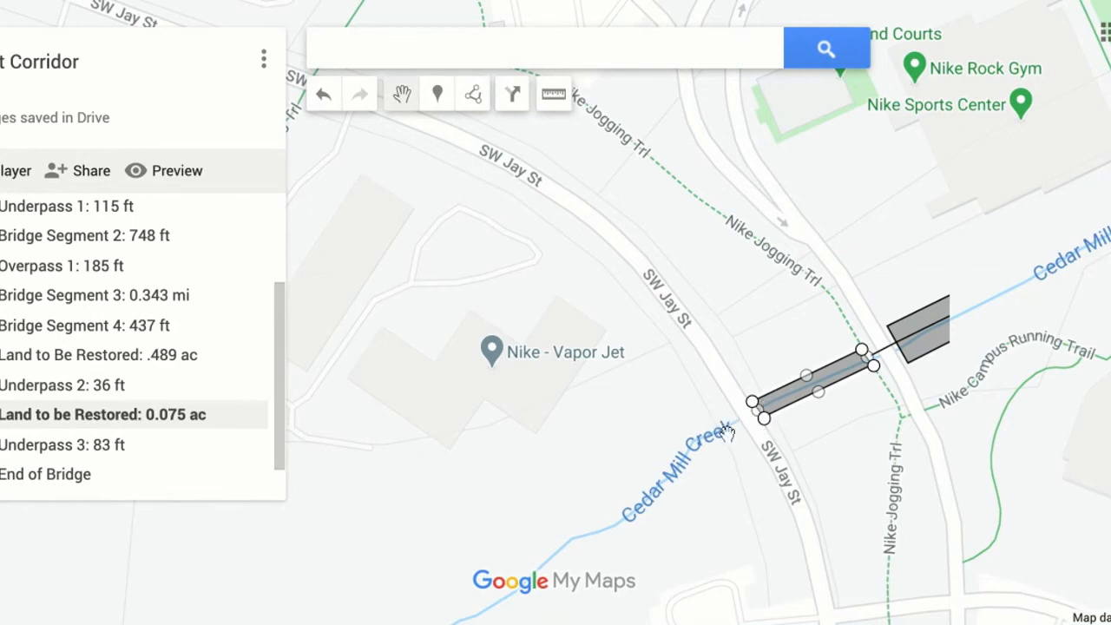
# Draw a line about 30 ft long from the polygon's southwest end across SW Jay St, and title it "Underpass:".
pyautogui.click(476, 98)
pyautogui.click(548, 136)
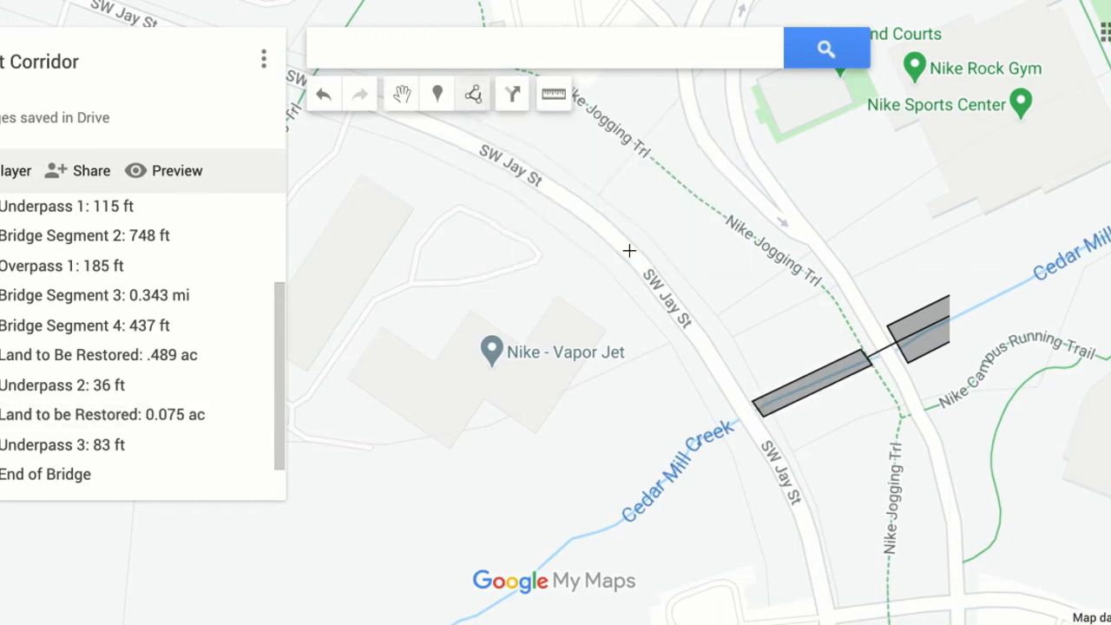
pyautogui.click(758, 409)
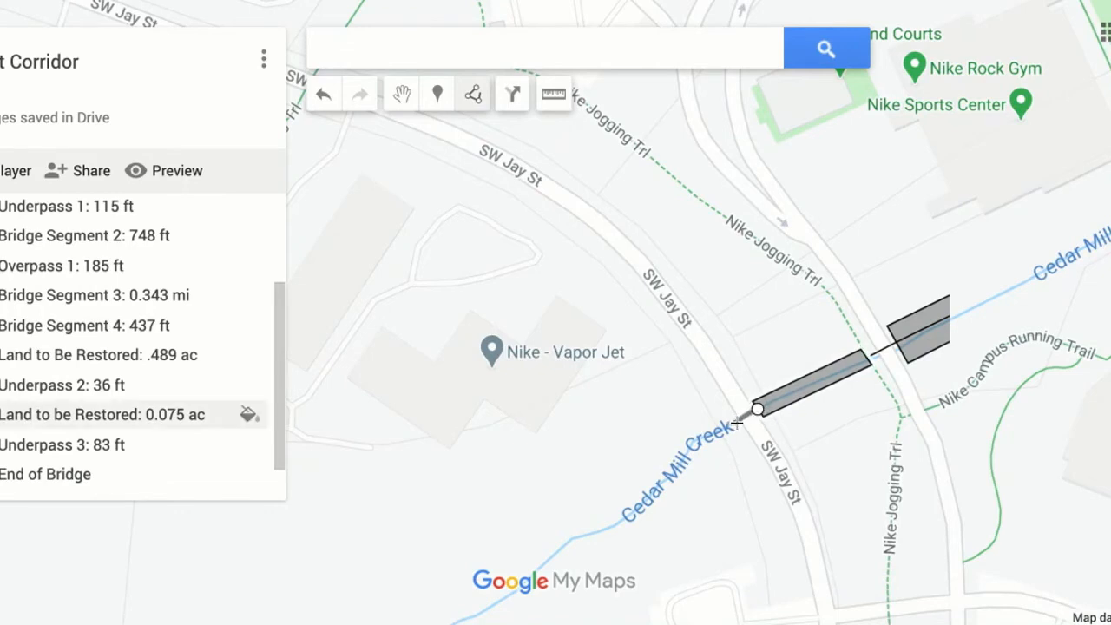
pyautogui.doubleClick(735, 422)
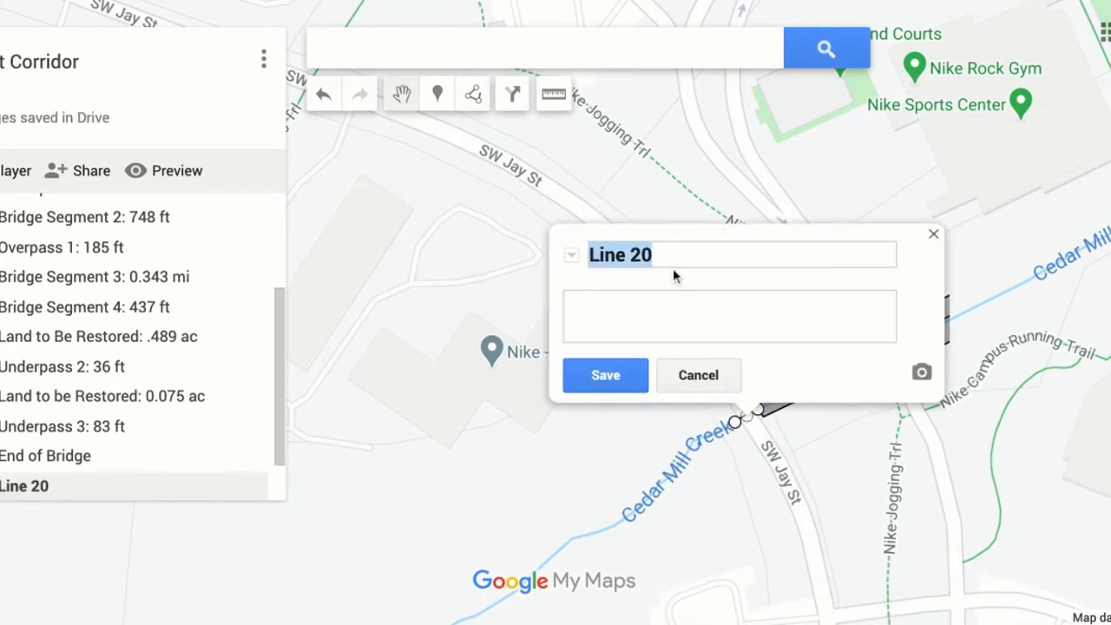
pyautogui.write('Underp')
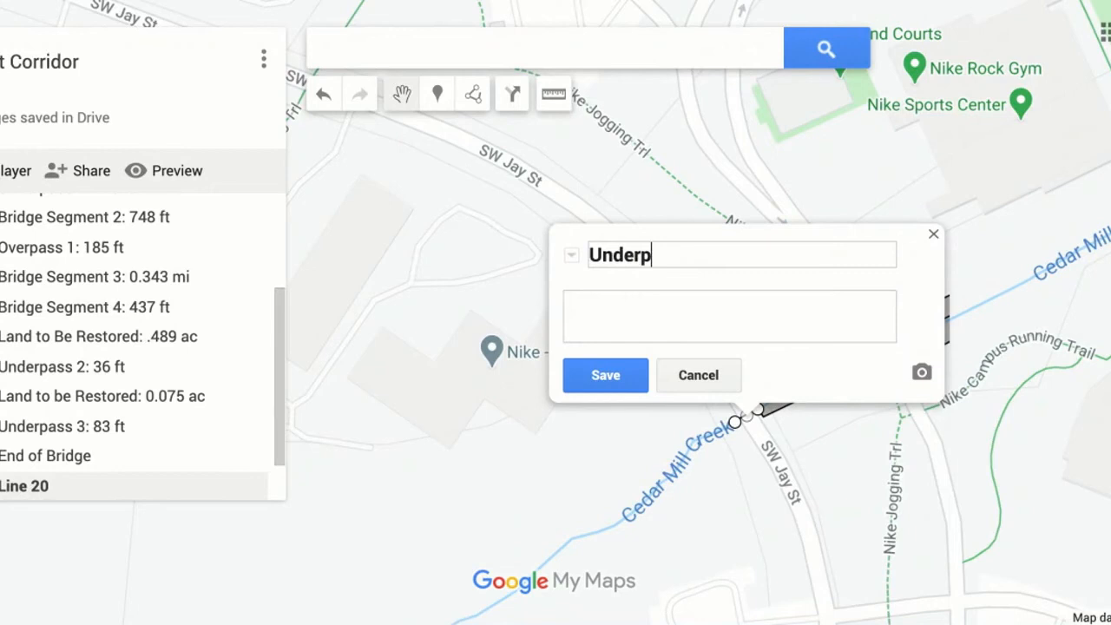
pyautogui.write('ass:')
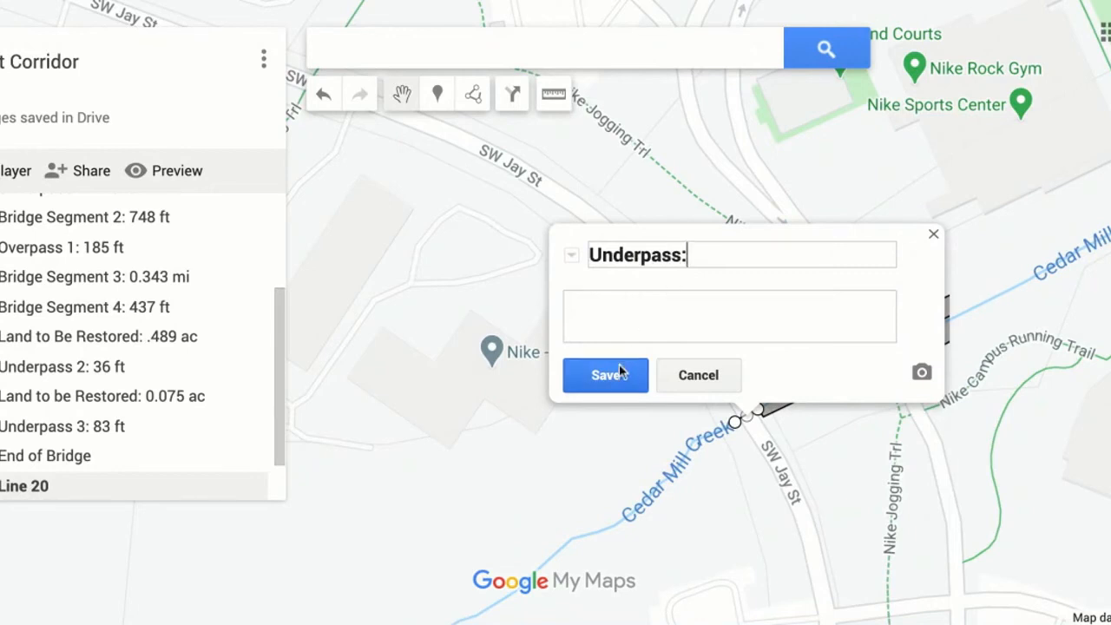
pyautogui.click(619, 372)
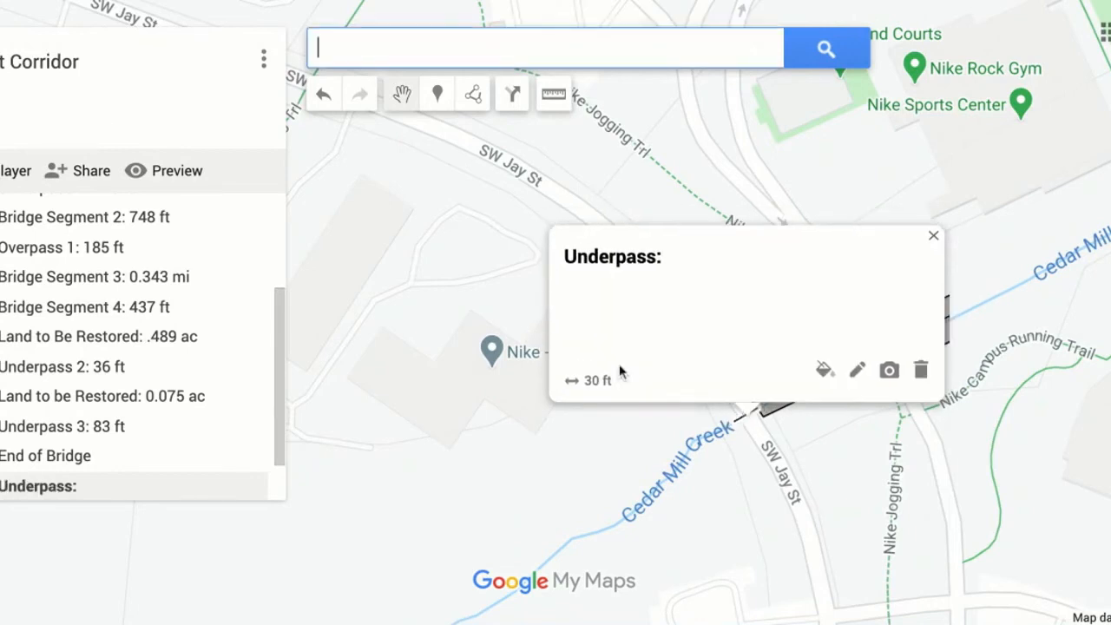
# Append "30 ft" to the title of the line across SW Jay St, then close its details.
pyautogui.click(857, 371)
pyautogui.click(706, 257)
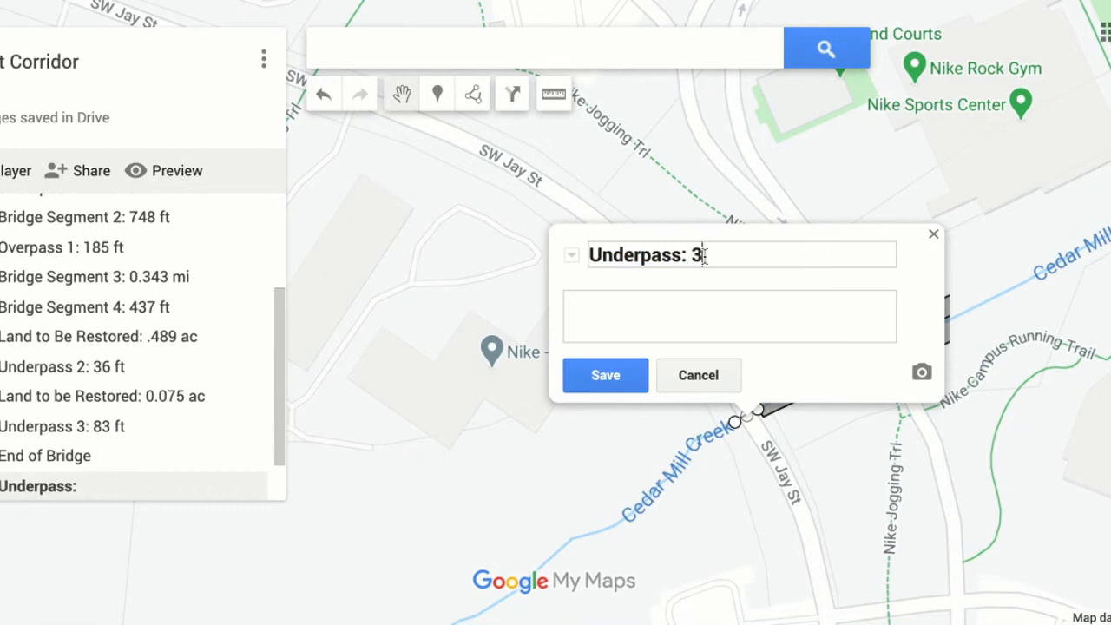
pyautogui.click(631, 382)
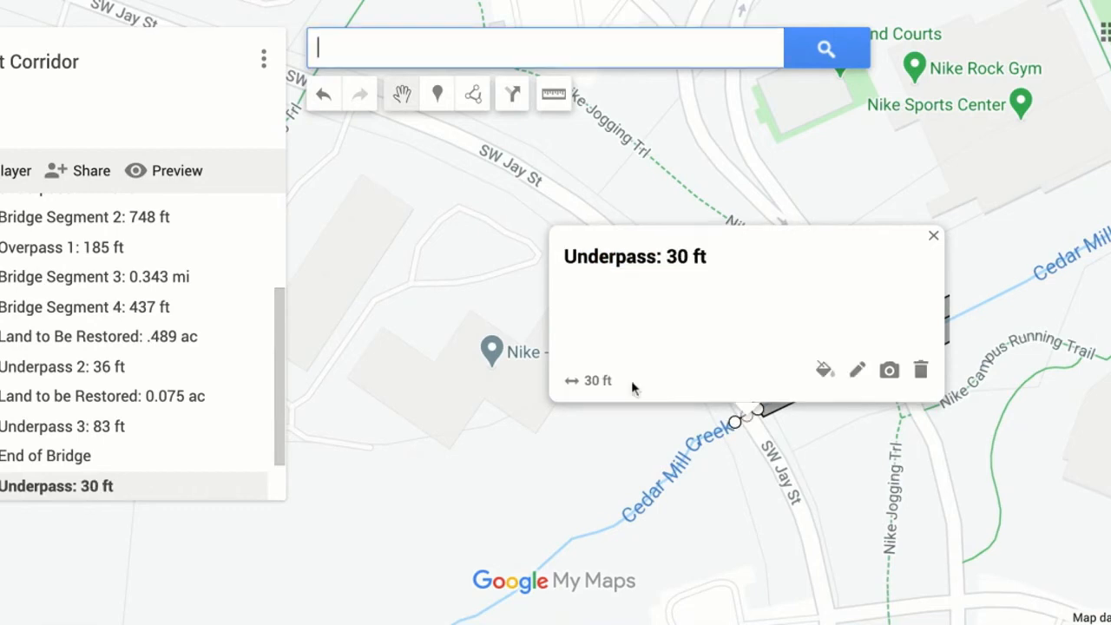
pyautogui.click(931, 240)
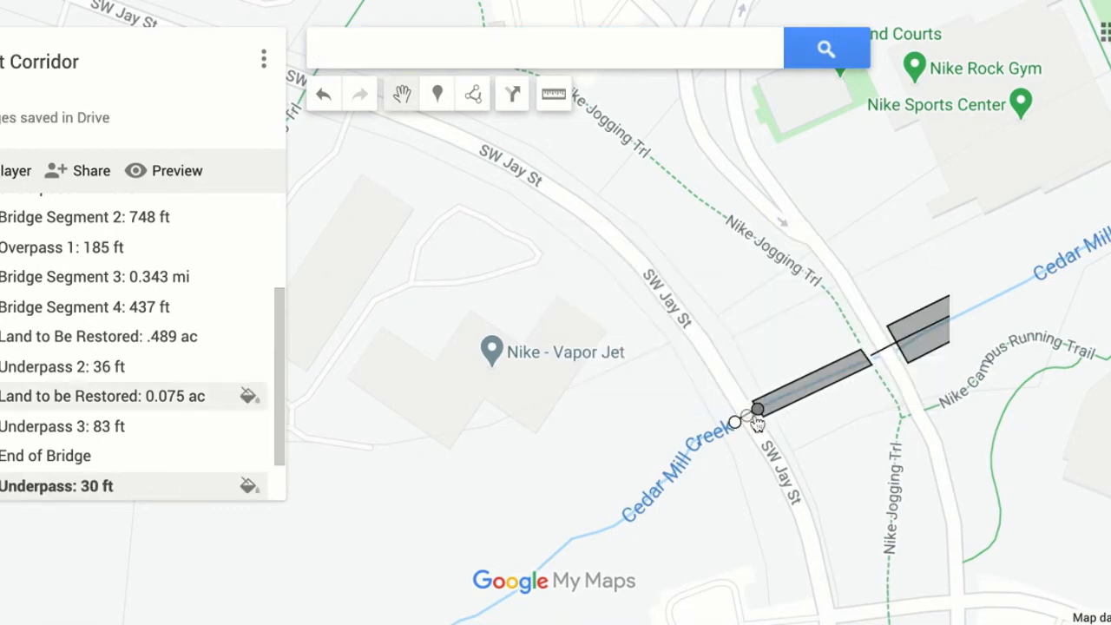
# Examine the course of Cedar Mill Creek between the SW Jay St underpass and the line crossing SW Jenkins Rd.
pyautogui.scroll(-1, 555, 313)
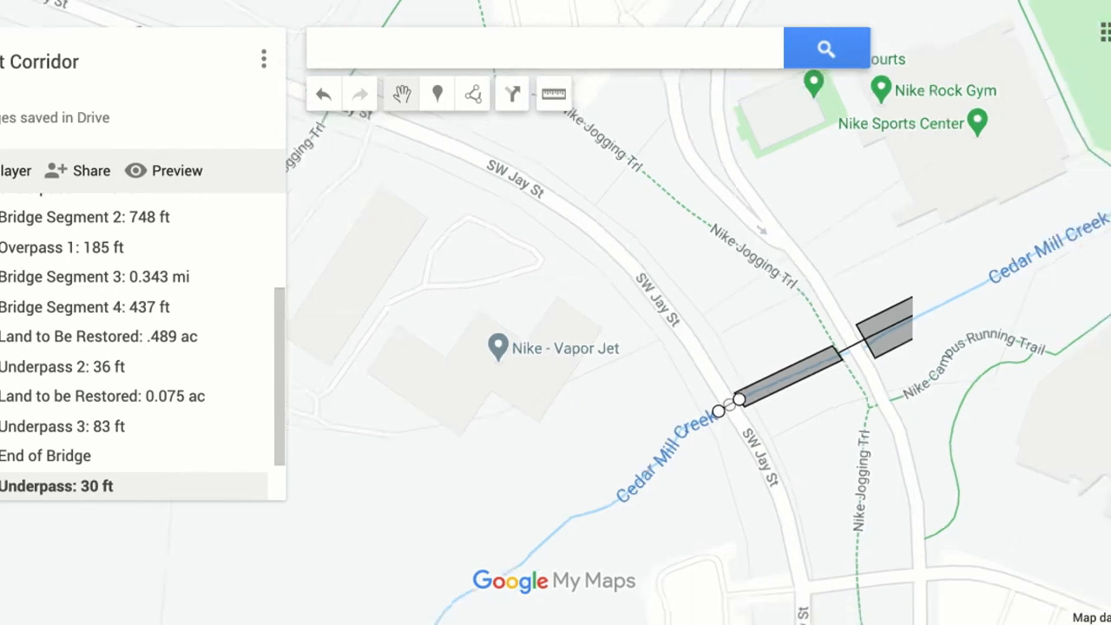
pyautogui.moveTo(602, 477); pyautogui.dragTo(634, 458)
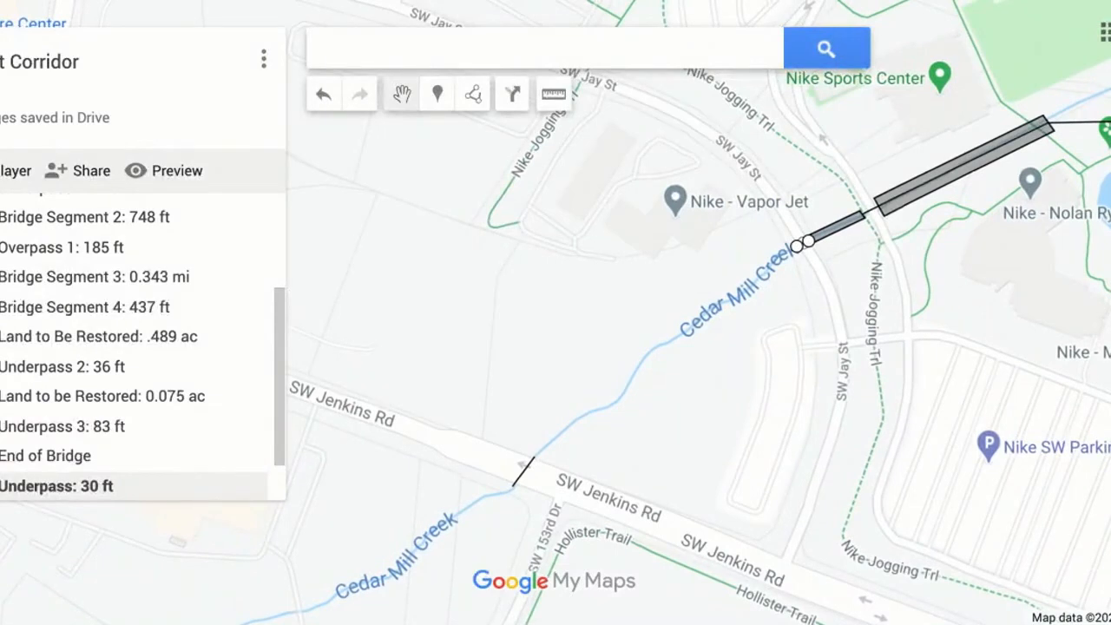
pyautogui.press('+')
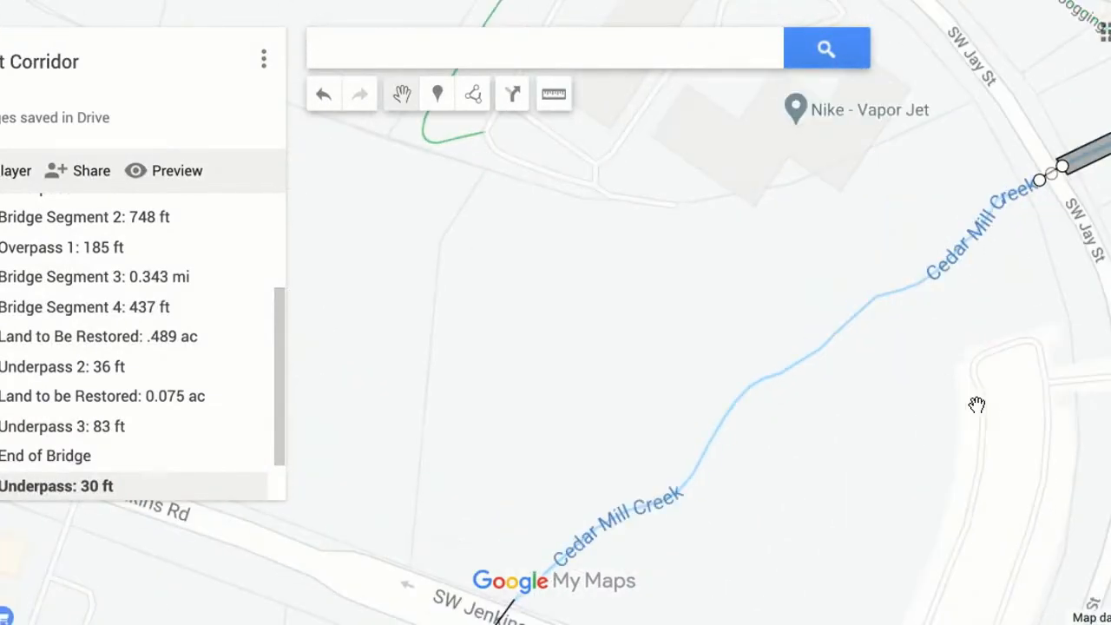
pyautogui.moveTo(969, 472); pyautogui.dragTo(955, 406)
pyautogui.moveTo(928, 208); pyautogui.dragTo(927, 259)
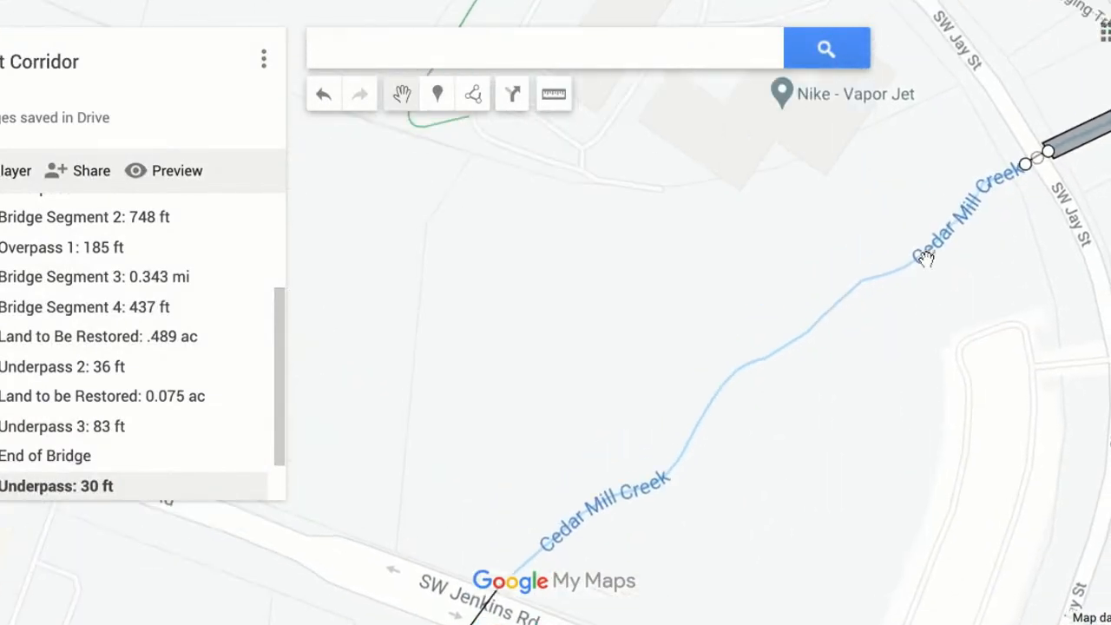
pyautogui.press('Up')
pyautogui.press('Up')
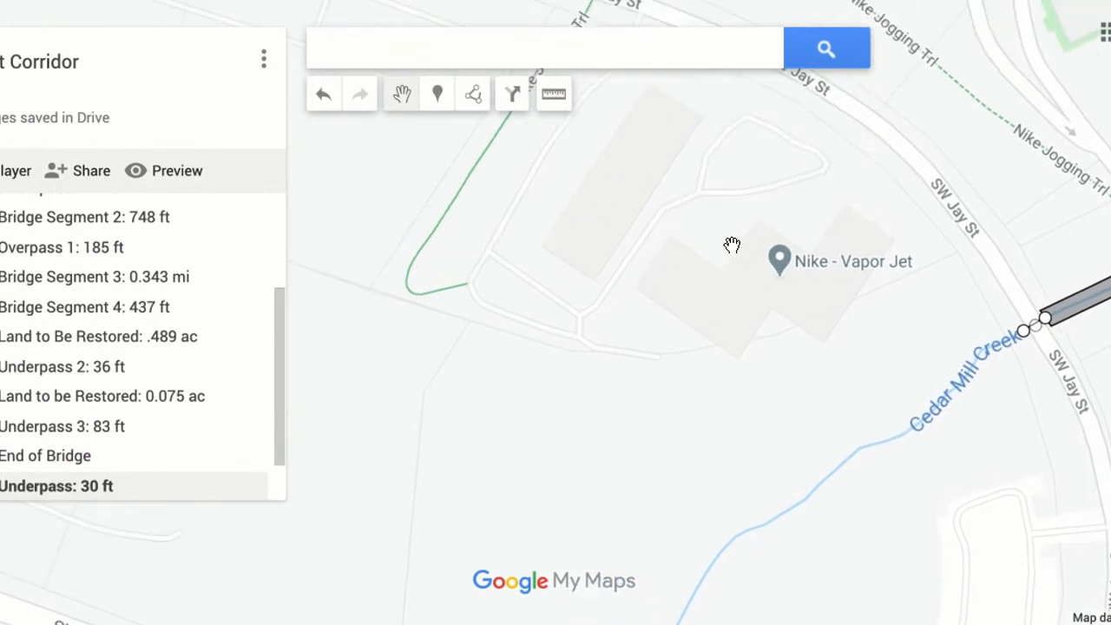
pyautogui.press('Up')
pyautogui.press('Up')
pyautogui.moveTo(769, 351); pyautogui.dragTo(661, 235)
pyautogui.moveTo(720, 373); pyautogui.dragTo(745, 156)
pyautogui.press('Down')
pyautogui.press('Down')
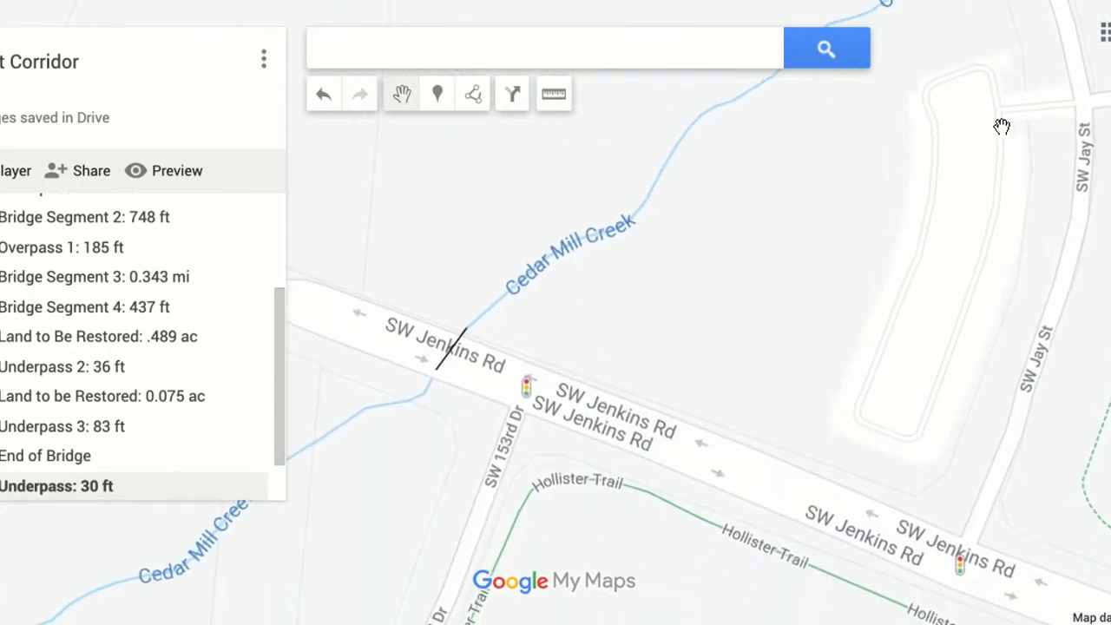
pyautogui.press('Up')
pyautogui.press('Up')
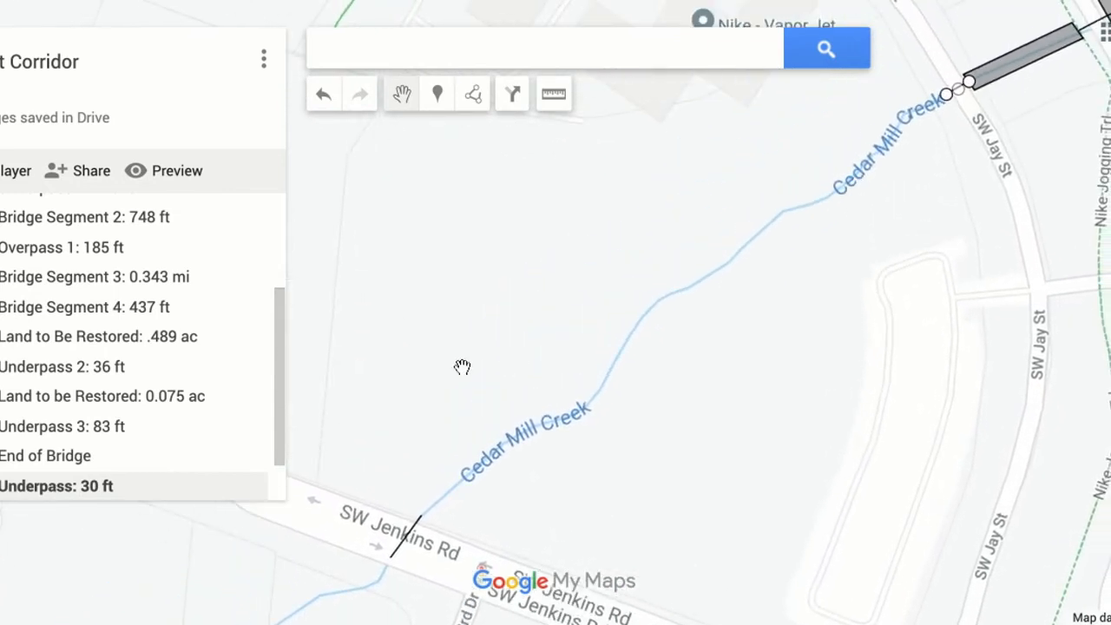
# Draw a straight line about 775 ft long from the SW Jay St underpass to the SW Jenkins Rd line, titled "Bridge Segment 5:".
pyautogui.click(473, 94)
pyautogui.click(507, 146)
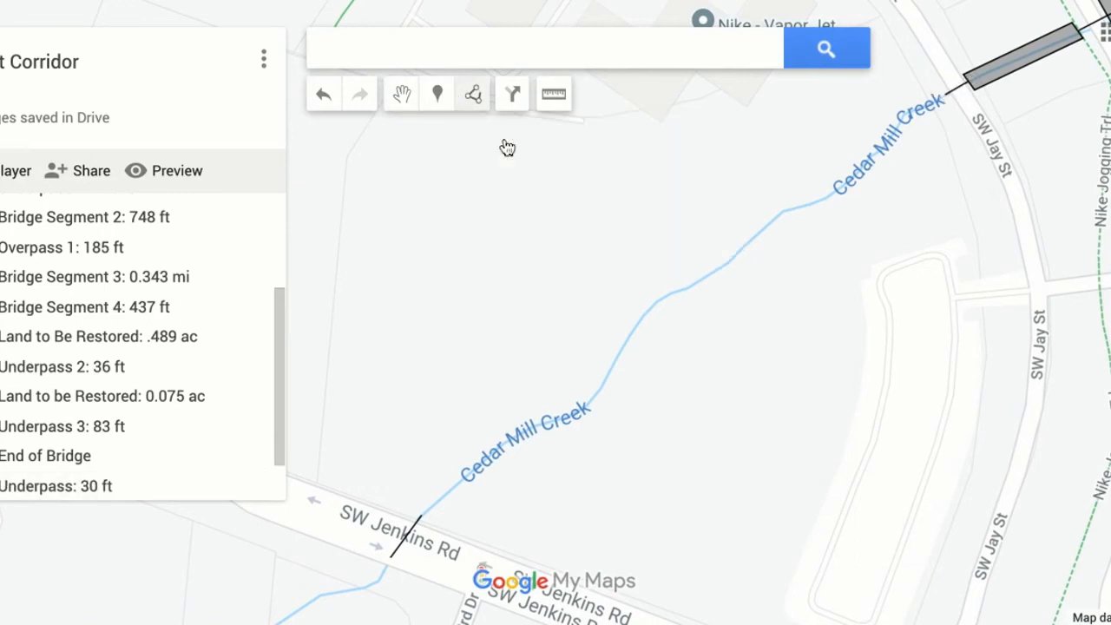
pyautogui.click(946, 96)
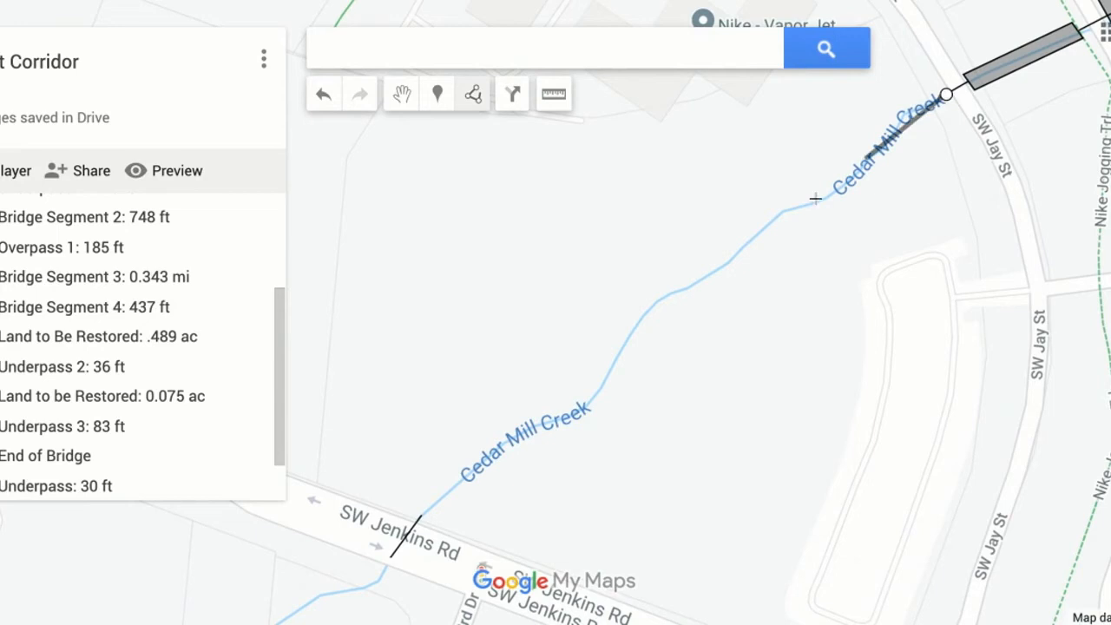
pyautogui.doubleClick(421, 516)
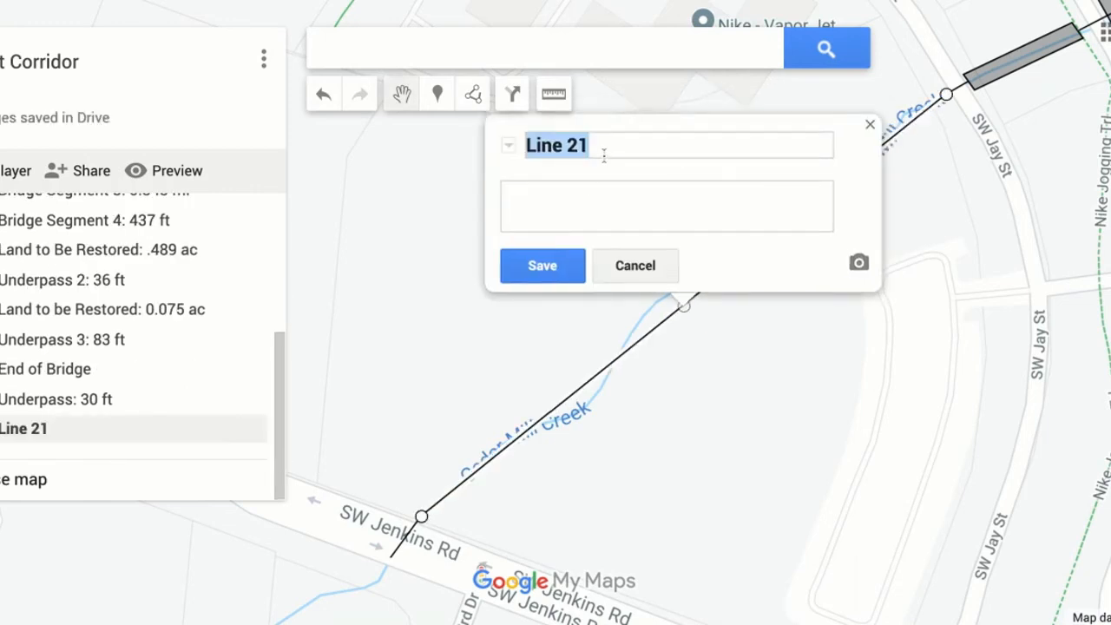
pyautogui.write('Bridge ')
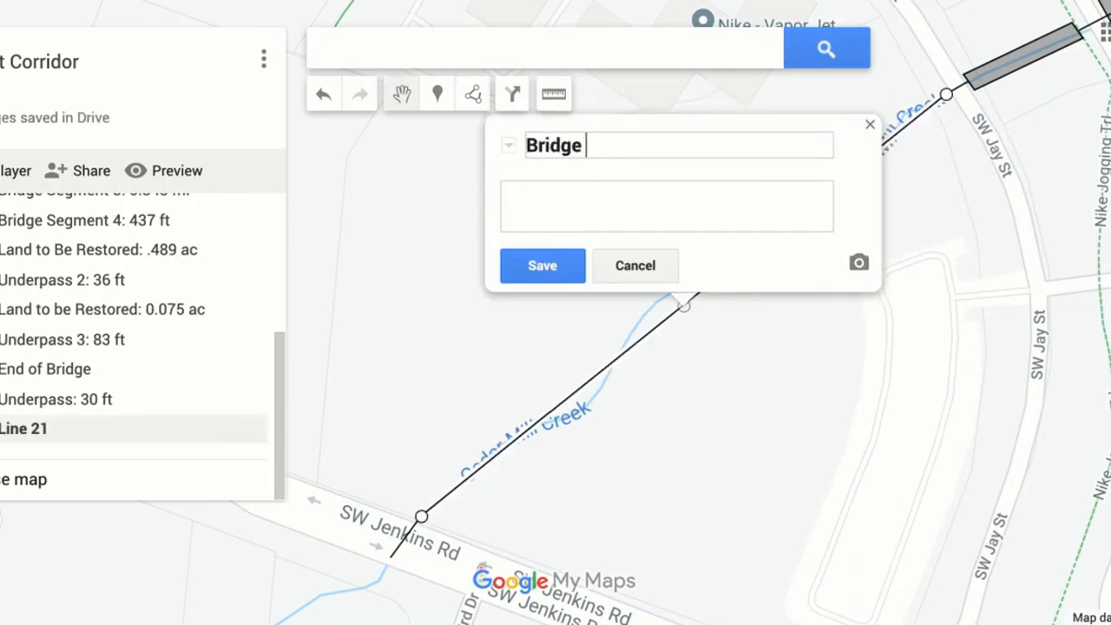
pyautogui.write('Segment 5:')
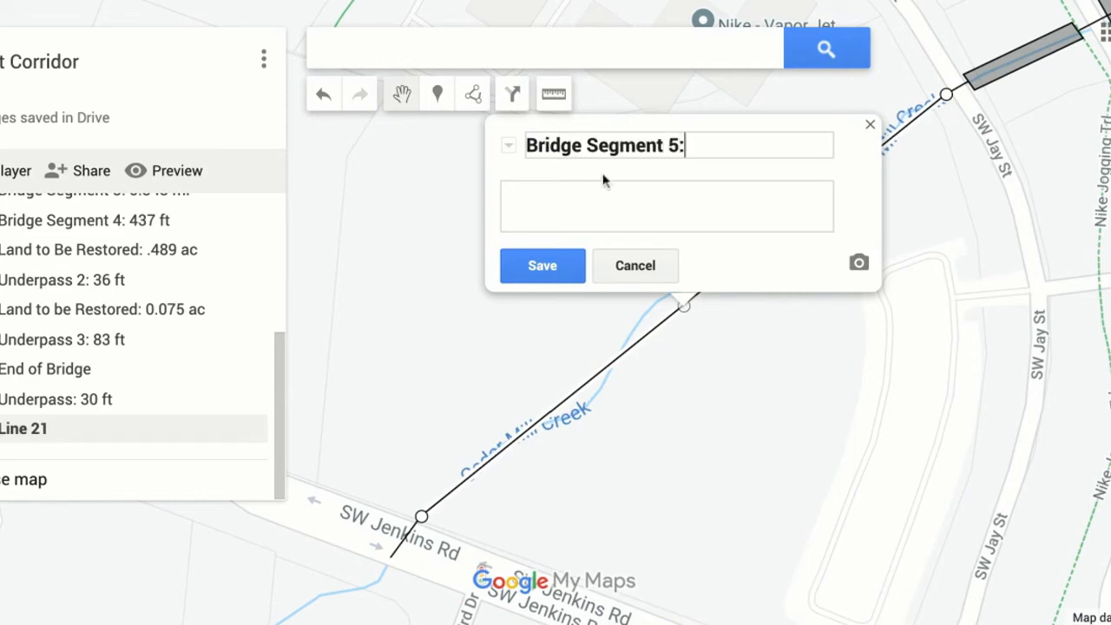
pyautogui.click(547, 264)
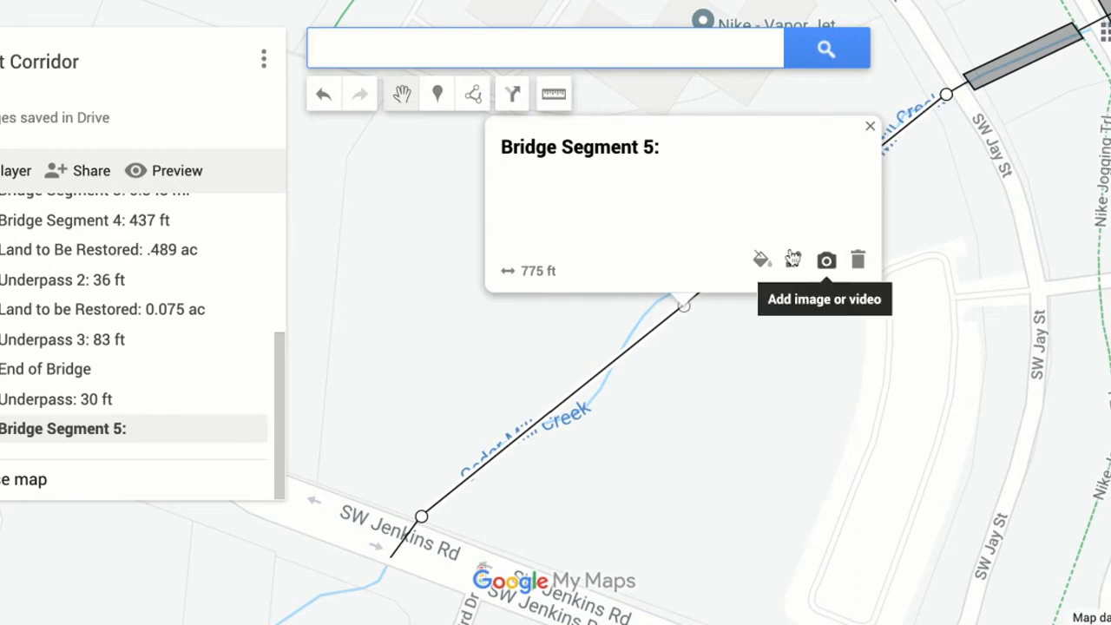
# Append "775 ft" to the Bridge Segment 5 title, then close its details.
pyautogui.click(794, 260)
pyautogui.click(730, 145)
pyautogui.write('775 ft')
pyautogui.click(574, 260)
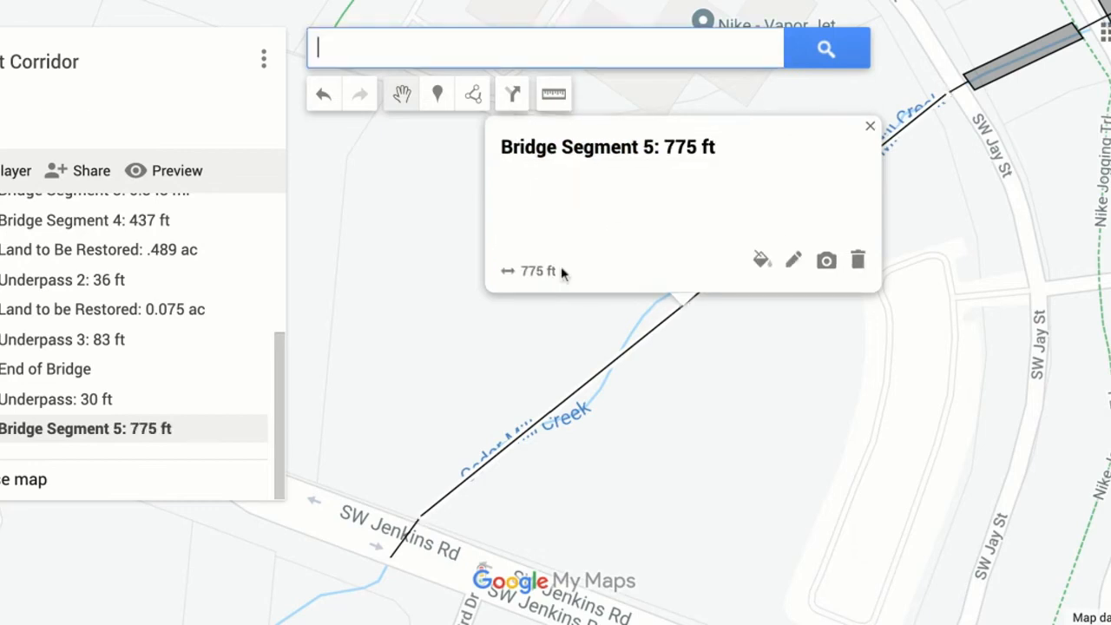
pyautogui.click(870, 126)
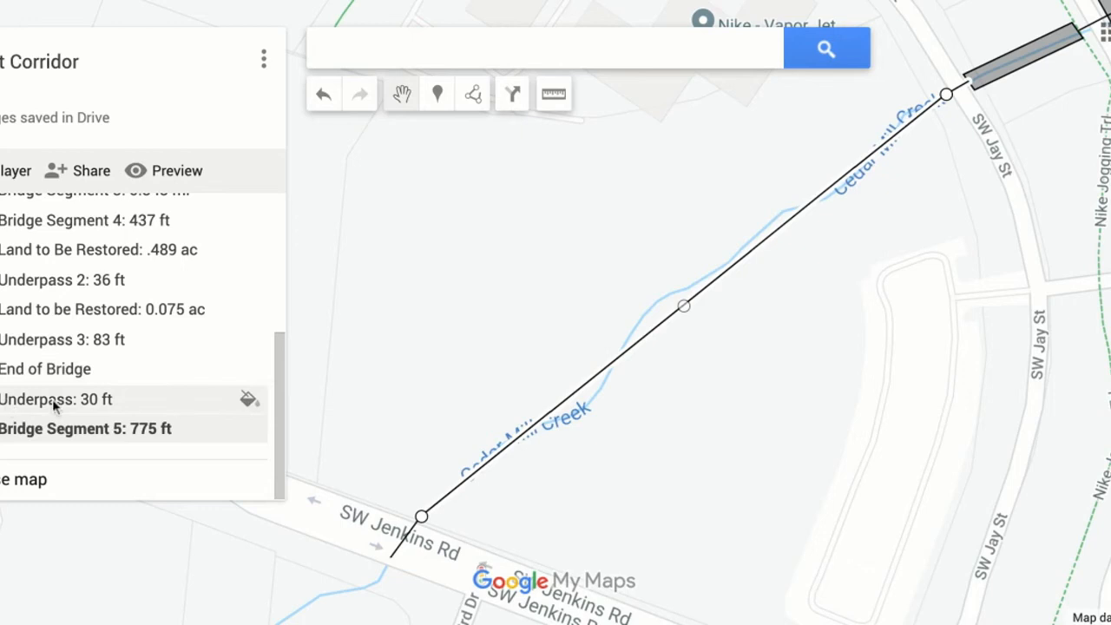
# Move the "Underpass: 30 ft" entry above Underpass 3 in the layer's list, and Bridge Segment 5 directly below it.
pyautogui.moveTo(53, 407); pyautogui.dragTo(52, 340)
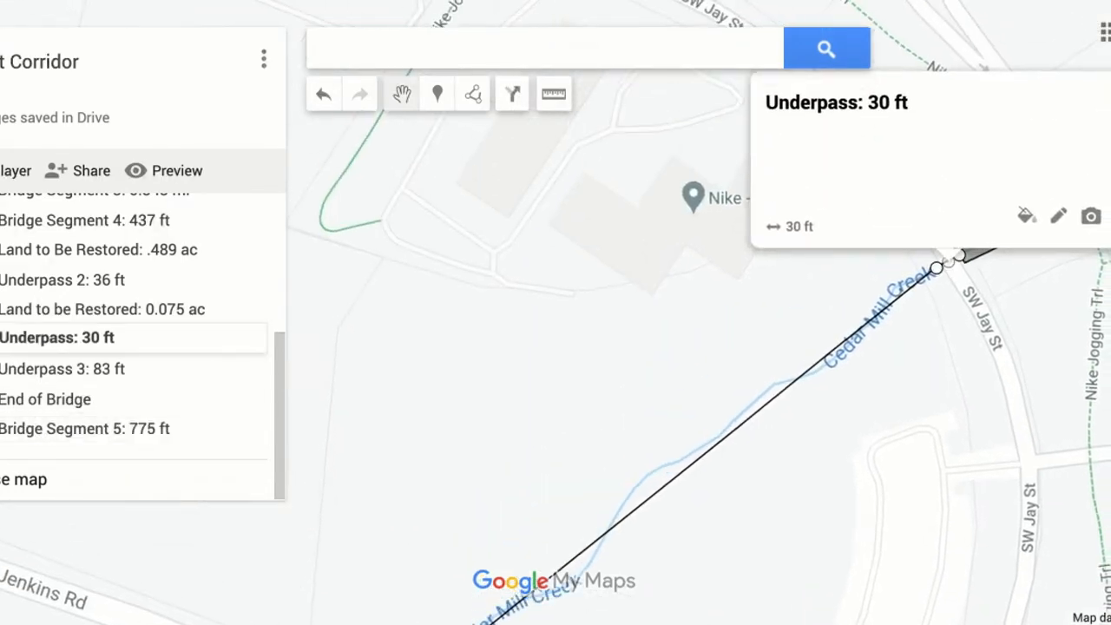
pyautogui.click(87, 429)
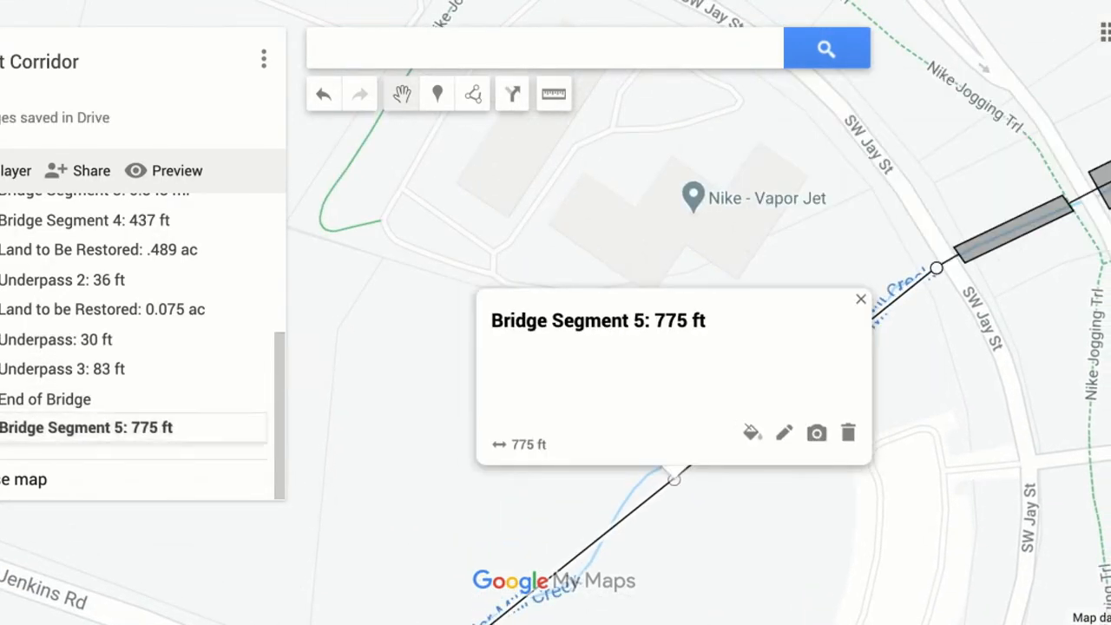
pyautogui.moveTo(87, 429); pyautogui.dragTo(87, 369)
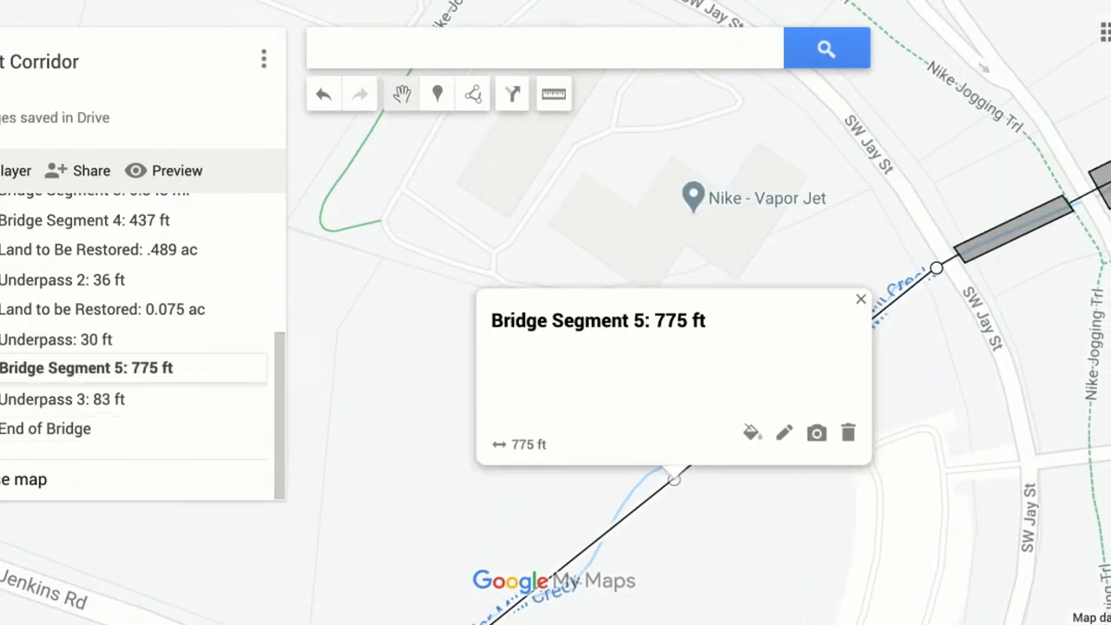
# Close the Bridge Segment 5 details and inspect the Underpass 3 line and its end point across SW Jenkins Rd.
pyautogui.click(858, 302)
pyautogui.moveTo(782, 492); pyautogui.dragTo(891, 293)
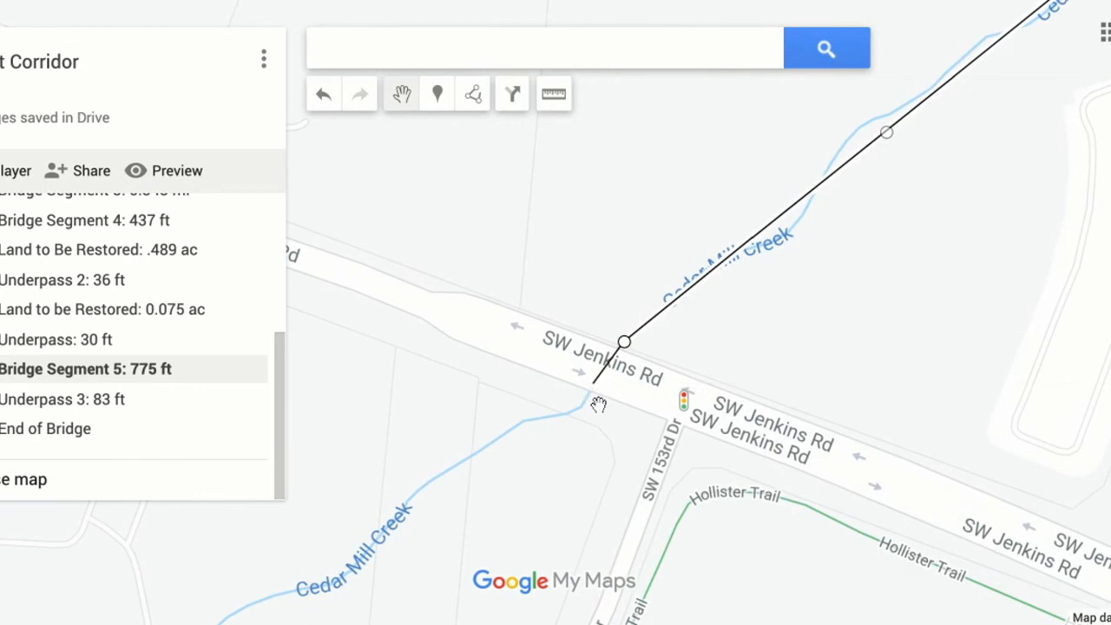
pyautogui.click(603, 381)
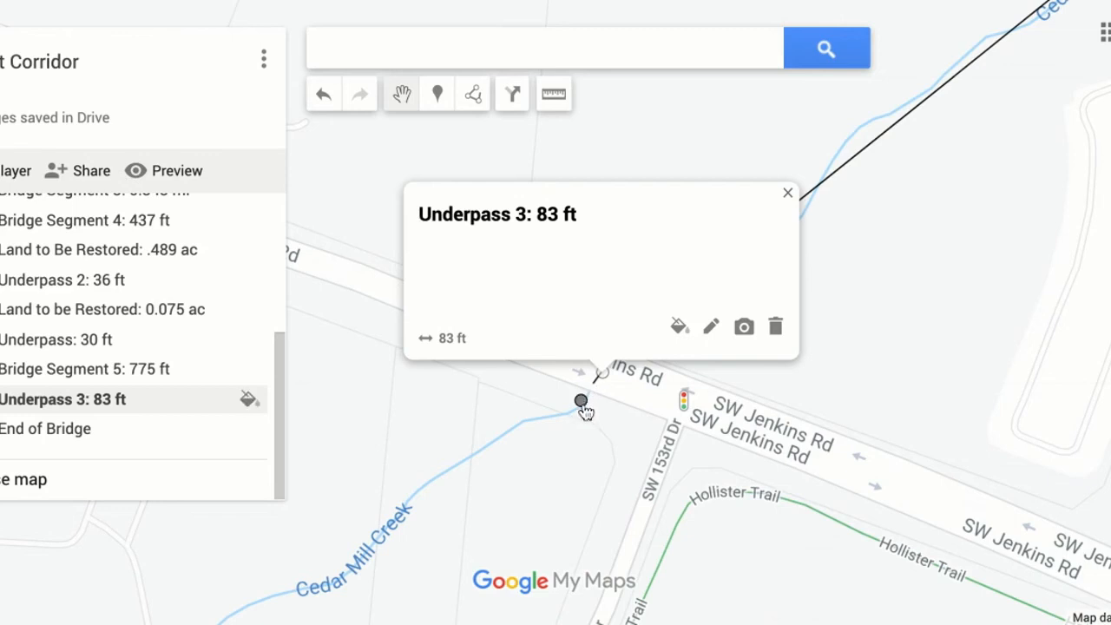
pyautogui.moveTo(582, 402)
pyautogui.mouseDown()
pyautogui.moveTo(571, 414)
pyautogui.moveTo(581, 400)
pyautogui.mouseUp()
pyautogui.click(791, 197)
# Draw a straight line about 0.269 mi long from the southwest end of Underpass 3 to the End of Bridge marker, titled "Bridge Segment 6:".
pyautogui.moveTo(863, 345); pyautogui.dragTo(972, 217)
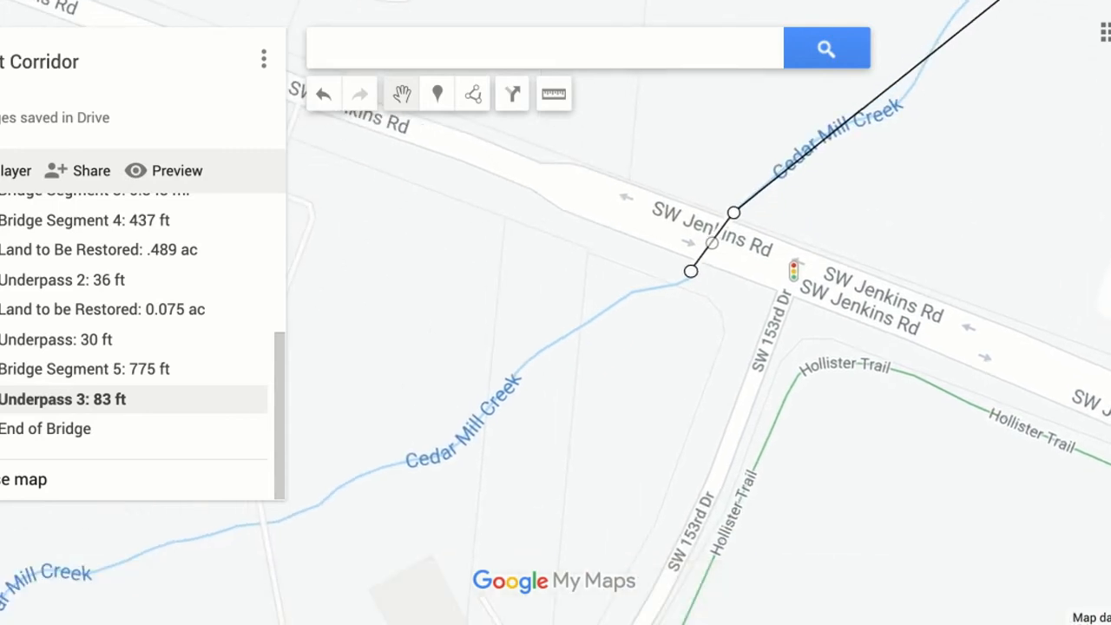
pyautogui.press('-')
pyautogui.moveTo(594, 367); pyautogui.dragTo(784, 260)
pyautogui.moveTo(307, 527); pyautogui.dragTo(548, 343)
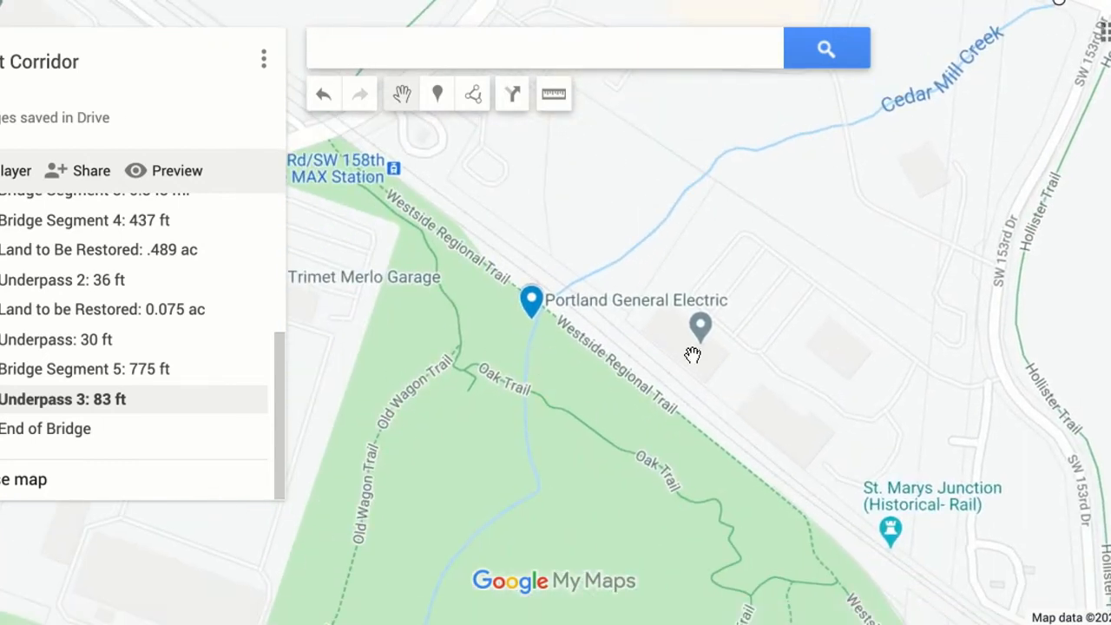
pyautogui.moveTo(944, 217); pyautogui.dragTo(785, 423)
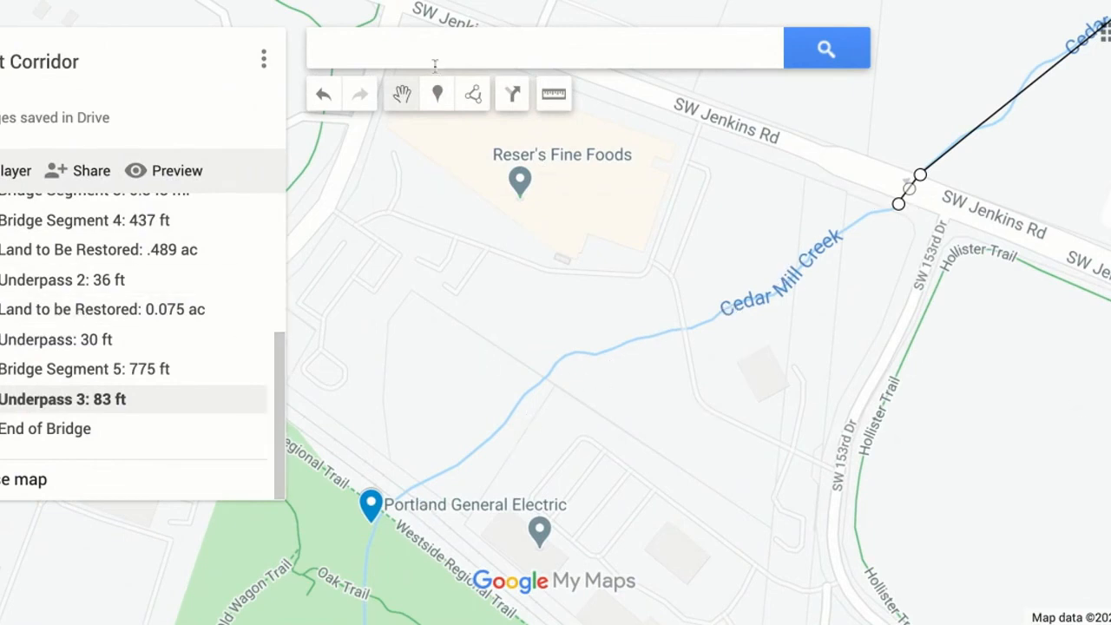
pyautogui.click(473, 98)
pyautogui.click(521, 148)
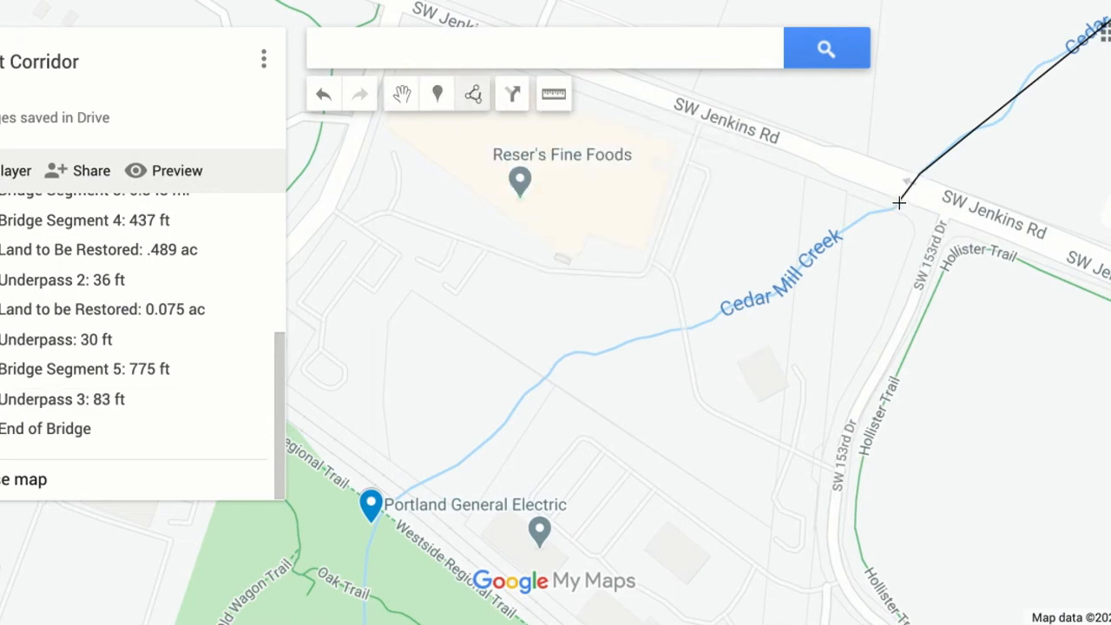
pyautogui.doubleClick(373, 524)
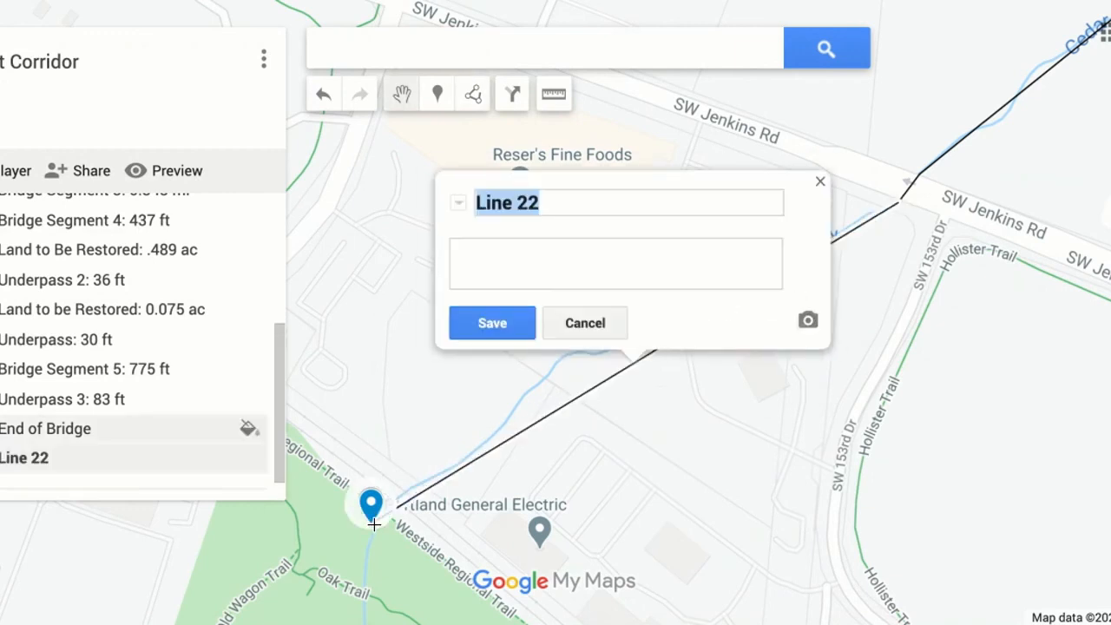
pyautogui.write('Br')
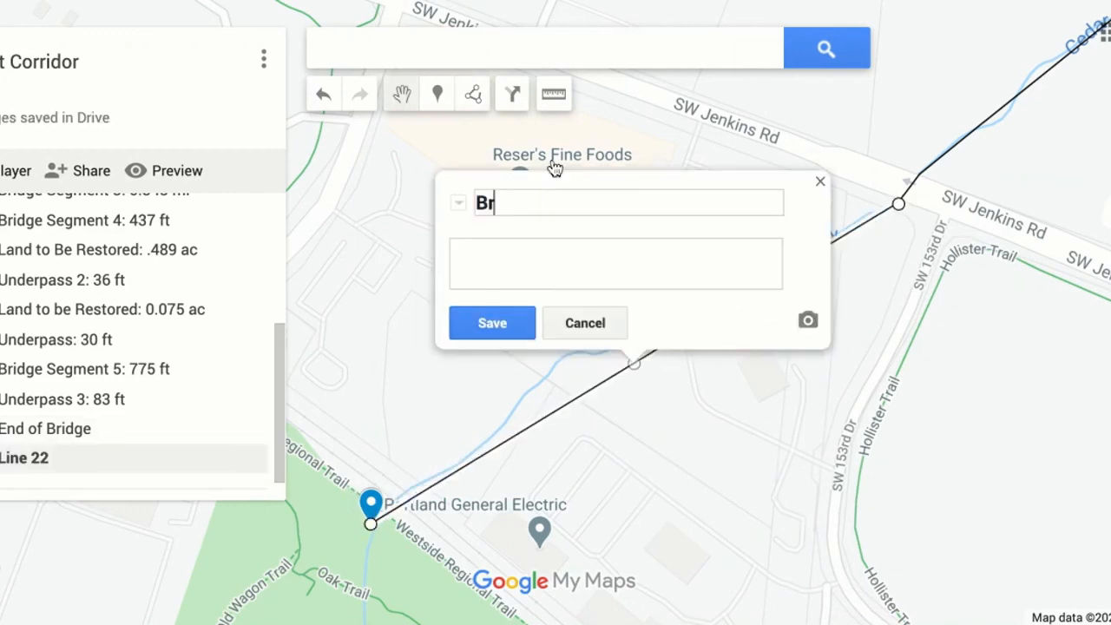
pyautogui.write('idge Segment 6:')
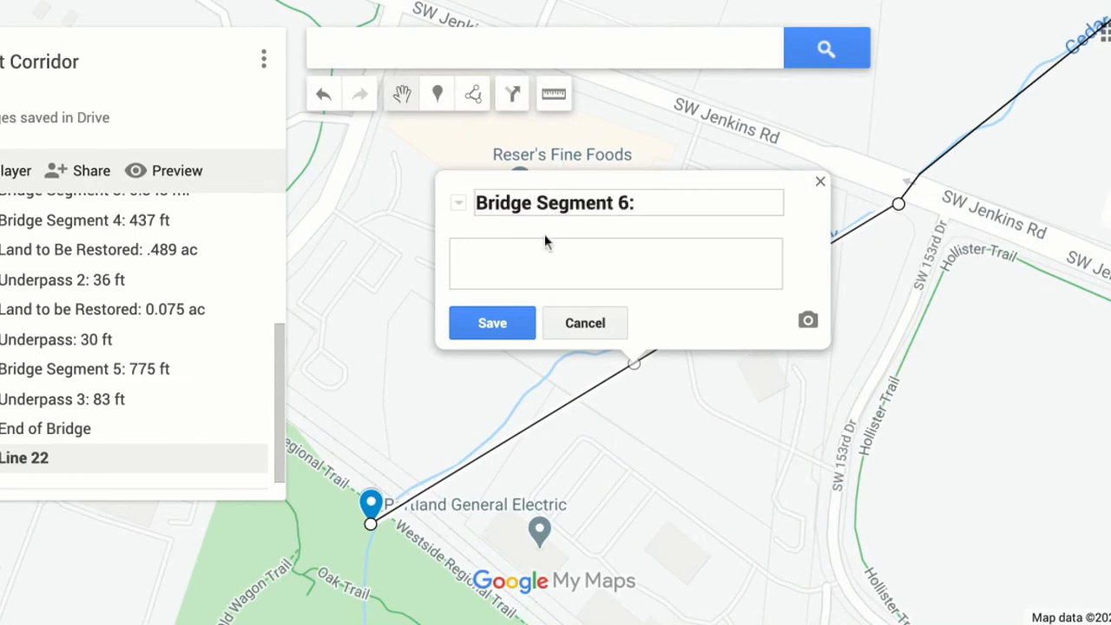
pyautogui.click(503, 323)
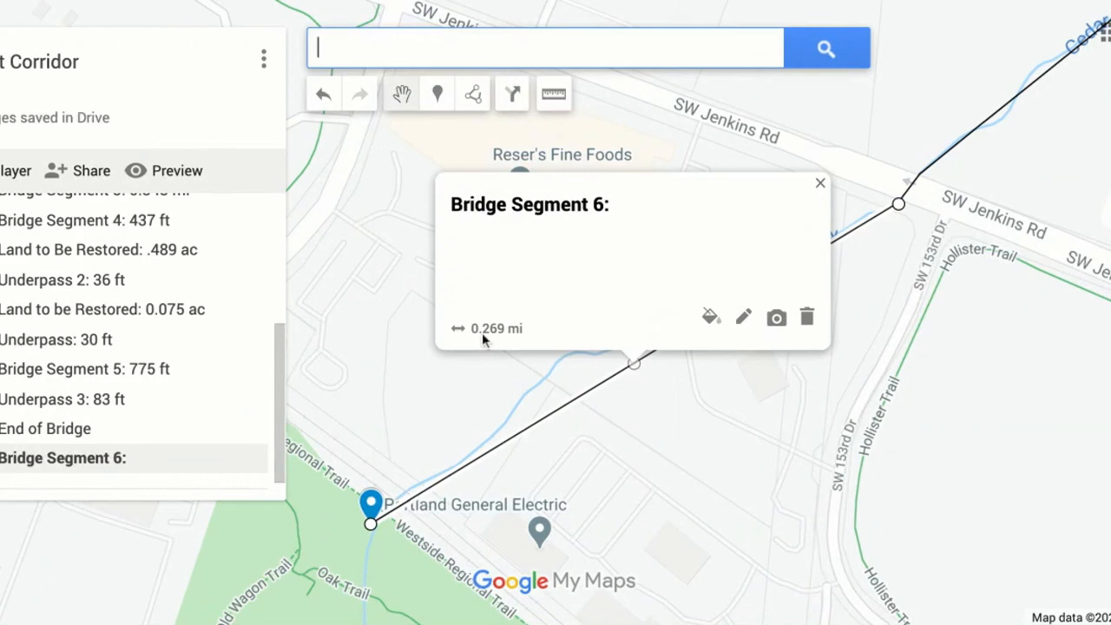
# Append "0.269 mi" to the Bridge Segment 6 title, then close its details.
pyautogui.click(744, 319)
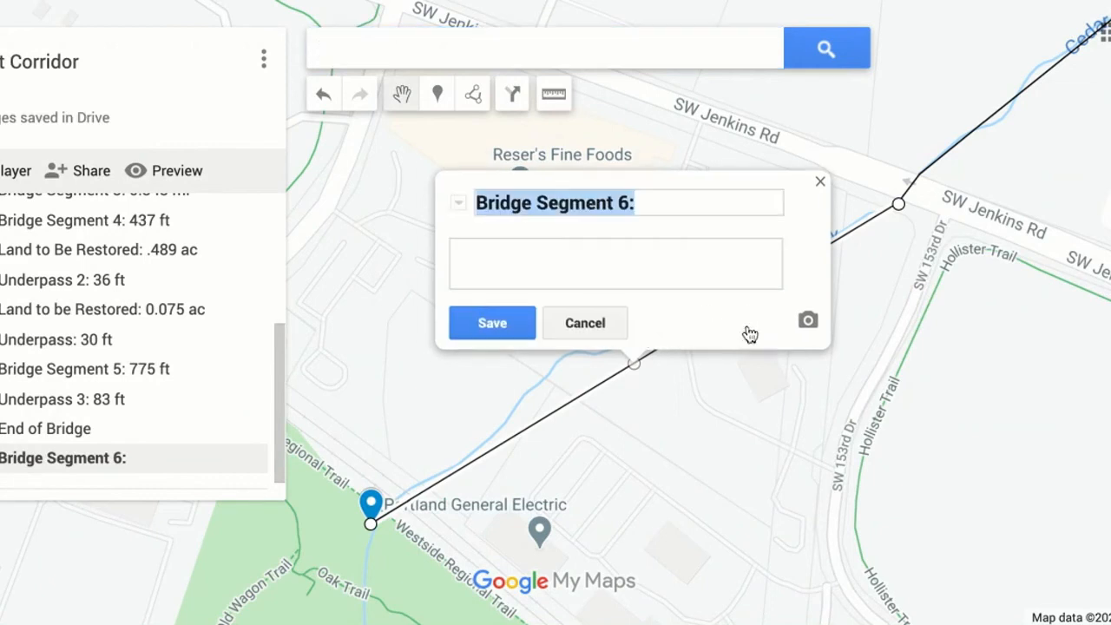
pyautogui.click(667, 206)
pyautogui.write('.269 mi')
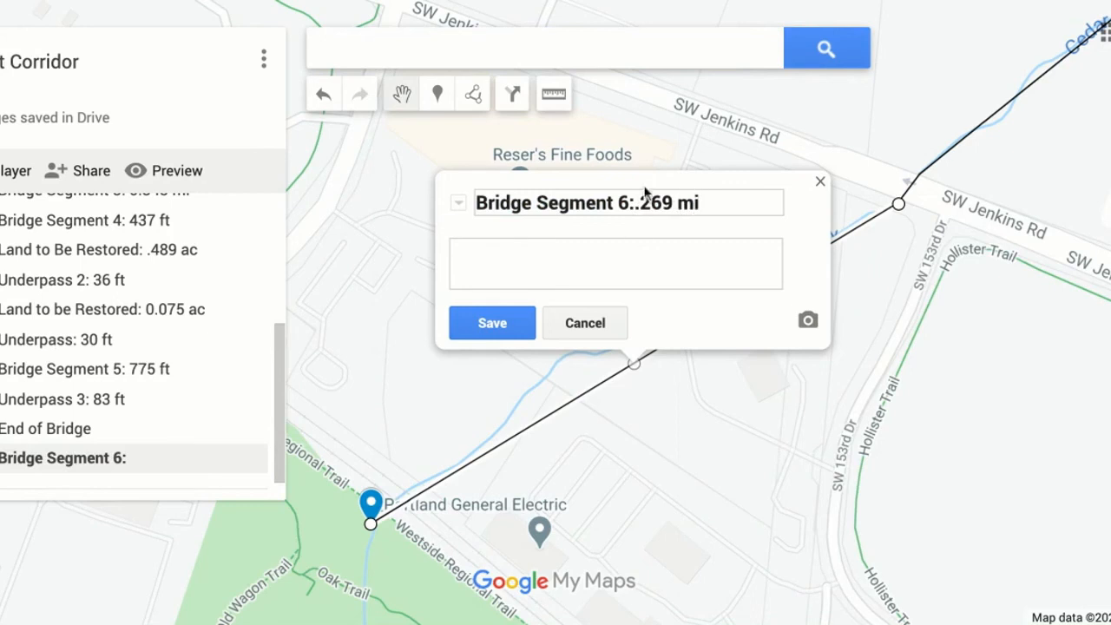
pyautogui.click(635, 201)
pyautogui.write('0')
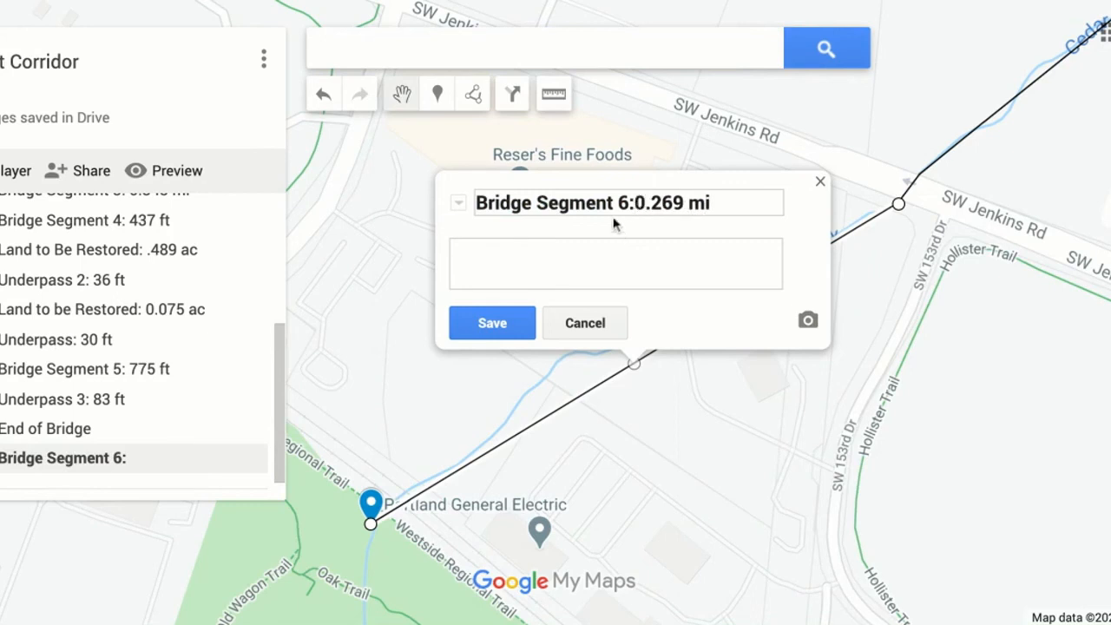
pyautogui.click(492, 323)
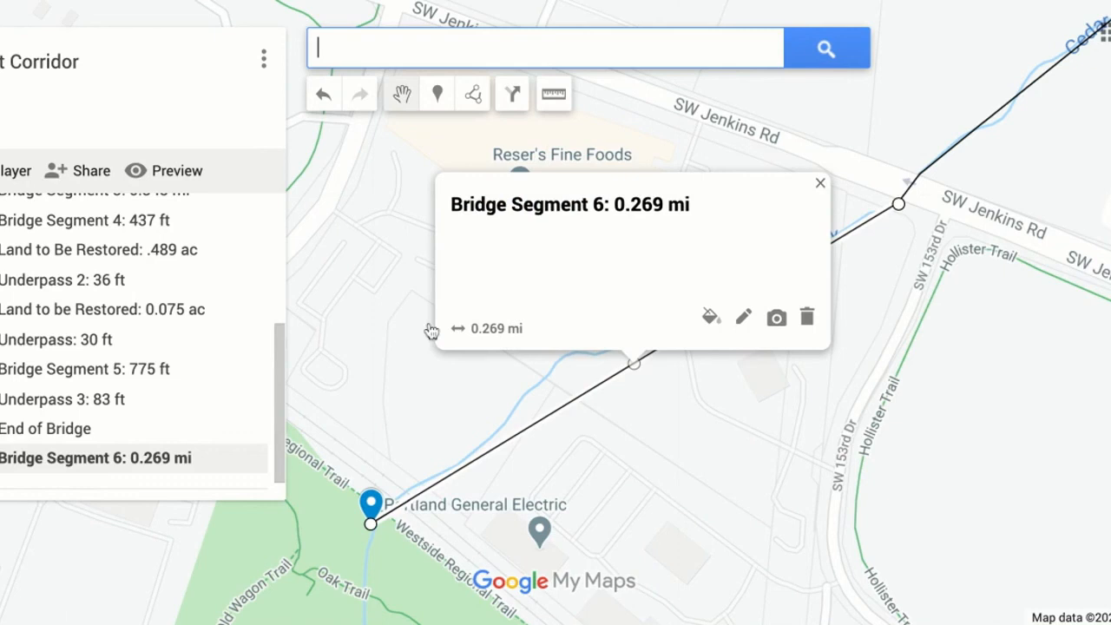
pyautogui.click(819, 183)
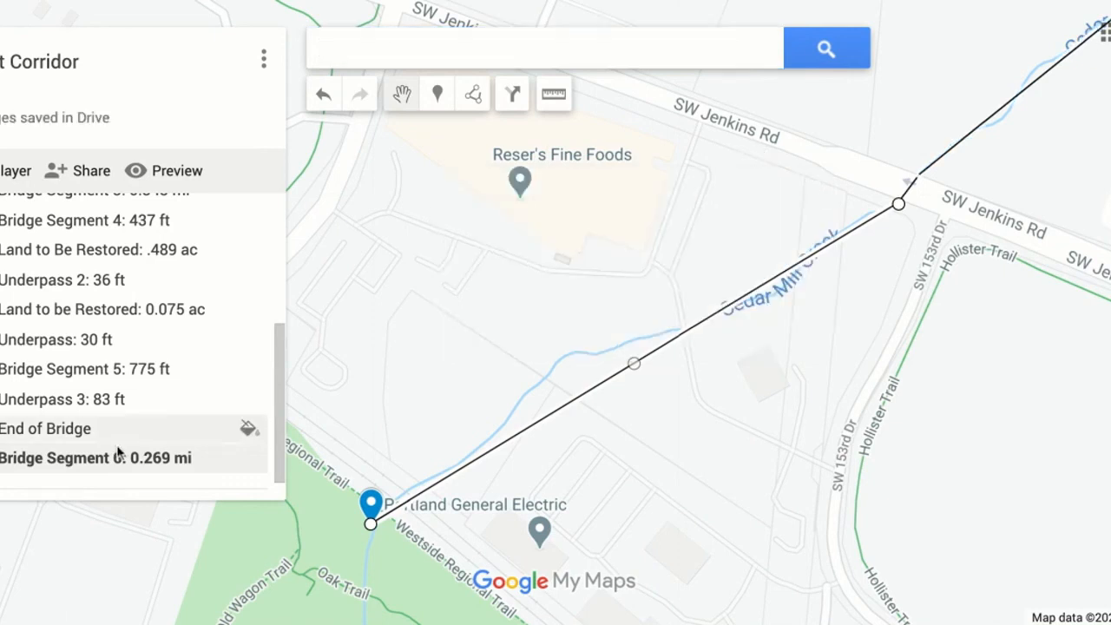
# Move Bridge Segment 6 directly above End of Bridge in the layer's list and close its details.
pyautogui.click(5, 462)
pyautogui.moveTo(5, 459); pyautogui.dragTo(6, 429)
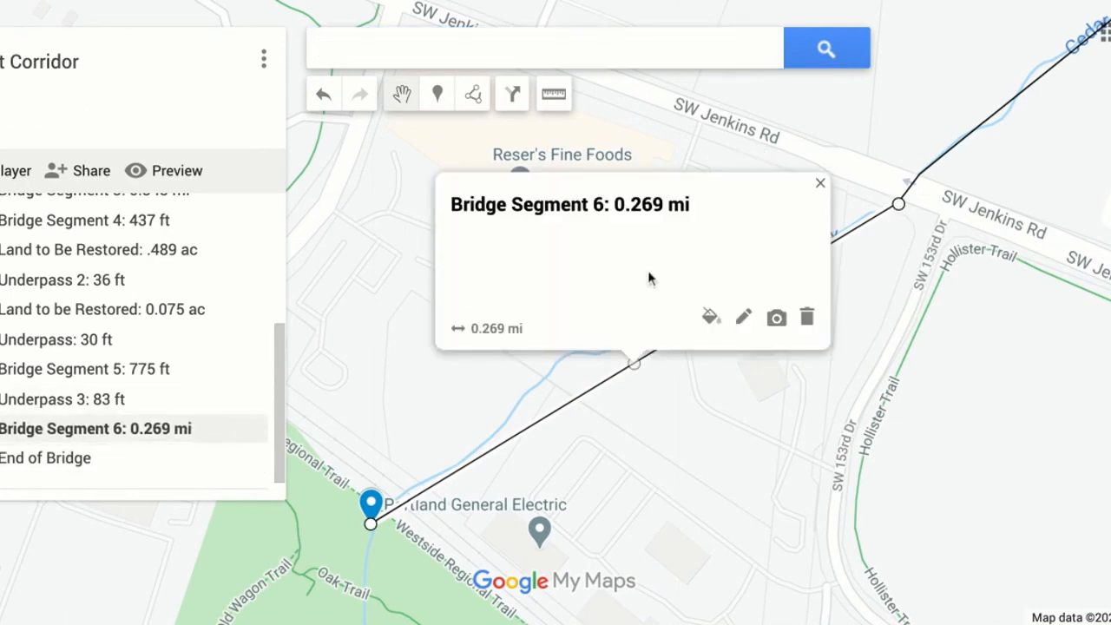
pyautogui.click(821, 183)
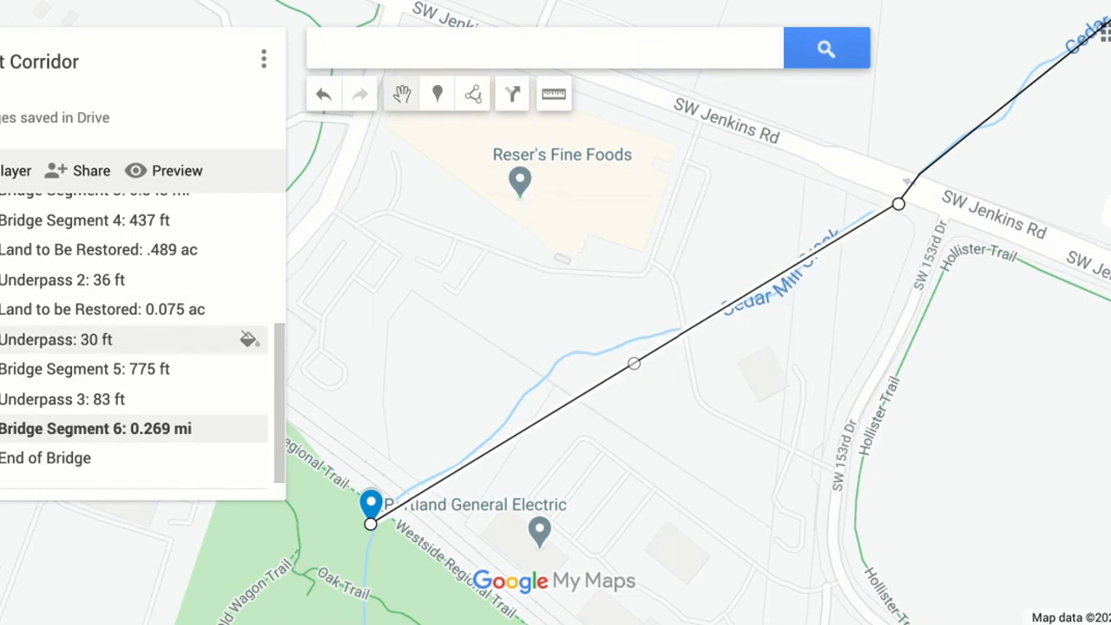
# Review the order of all entries in the layer's list and the full bridge corridor on the map.
pyautogui.scroll(5, 77, 343)
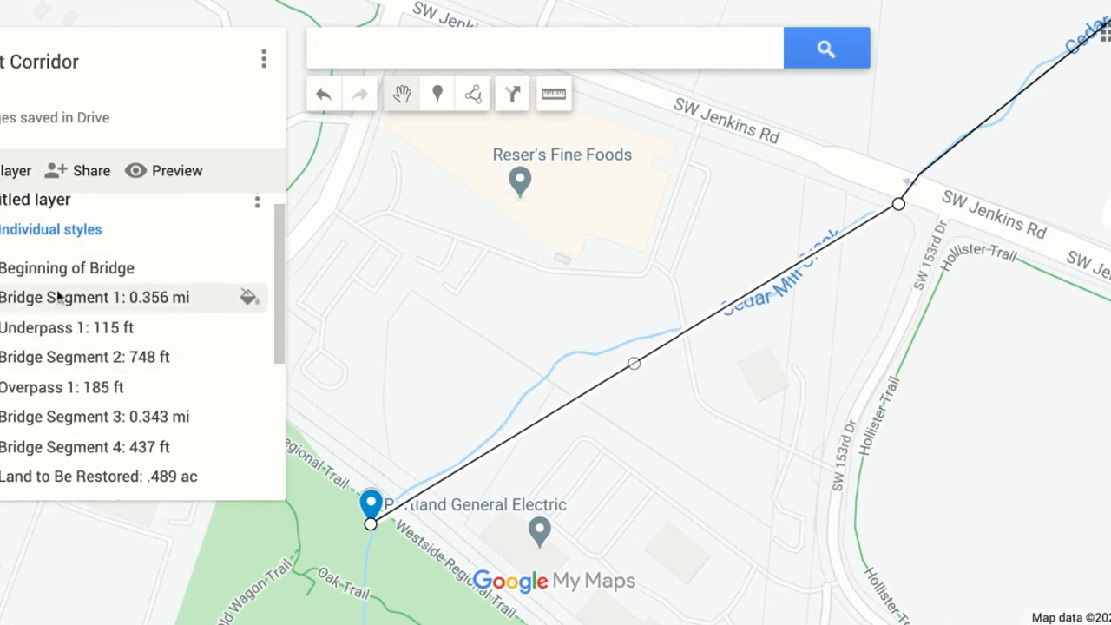
pyautogui.scroll(-2, 55, 369)
pyautogui.scroll(-3, 54, 366)
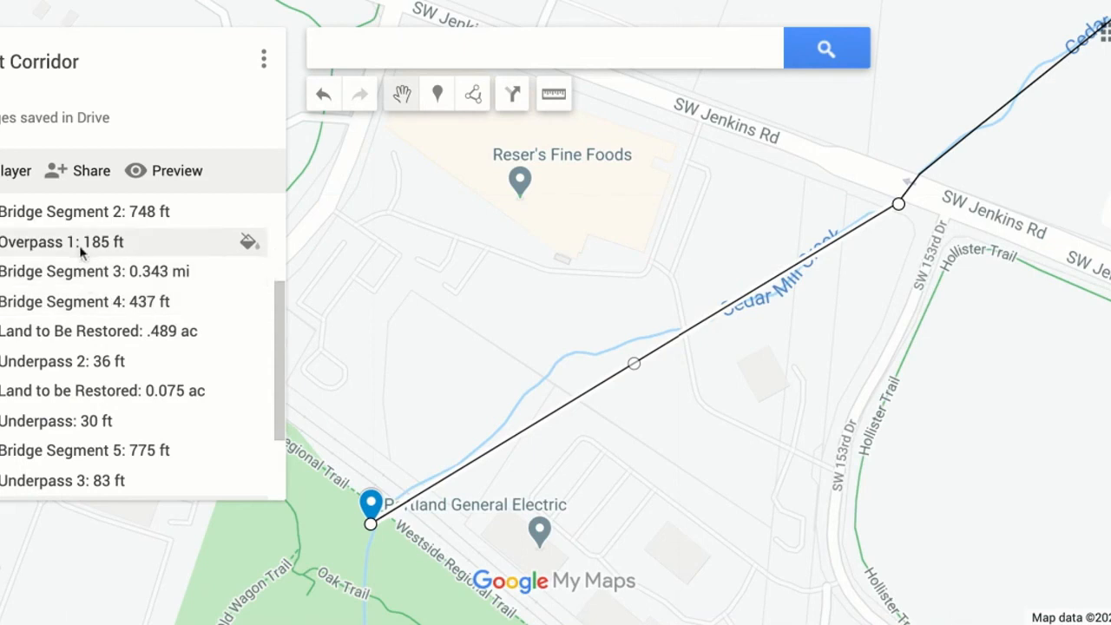
pyautogui.scroll(-3, 119, 363)
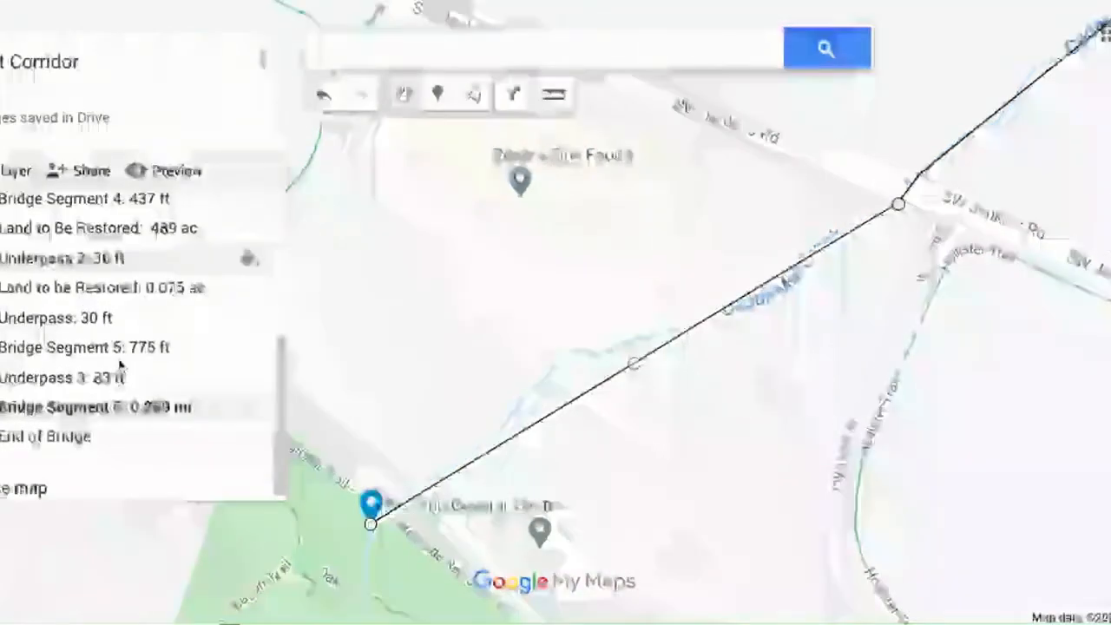
pyautogui.scroll(5, 130, 360)
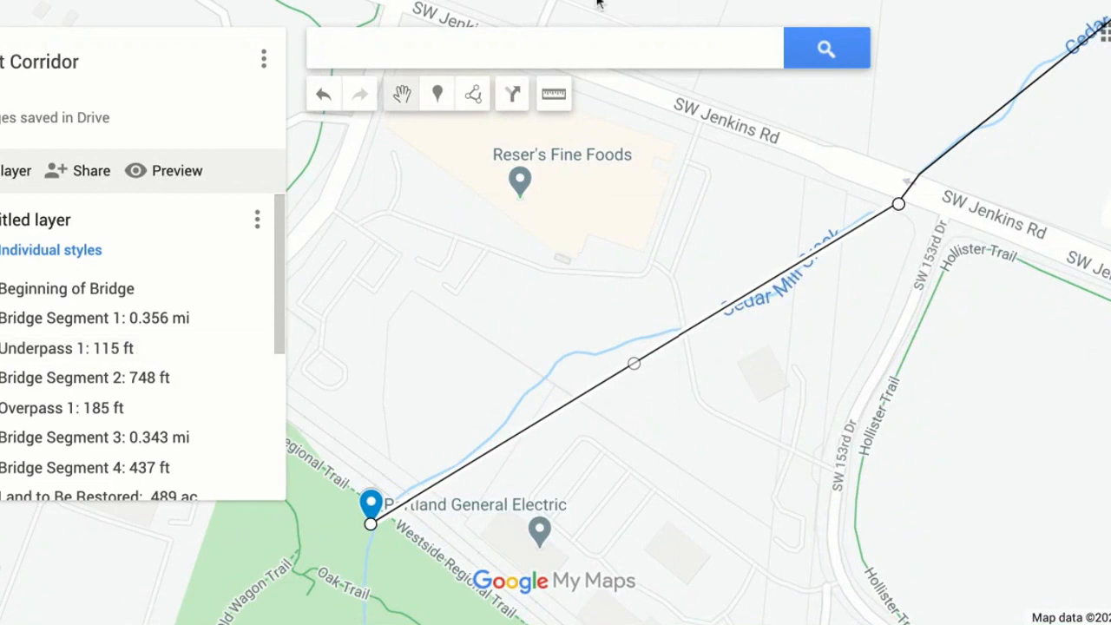
pyautogui.scroll(-3, 556, 312)
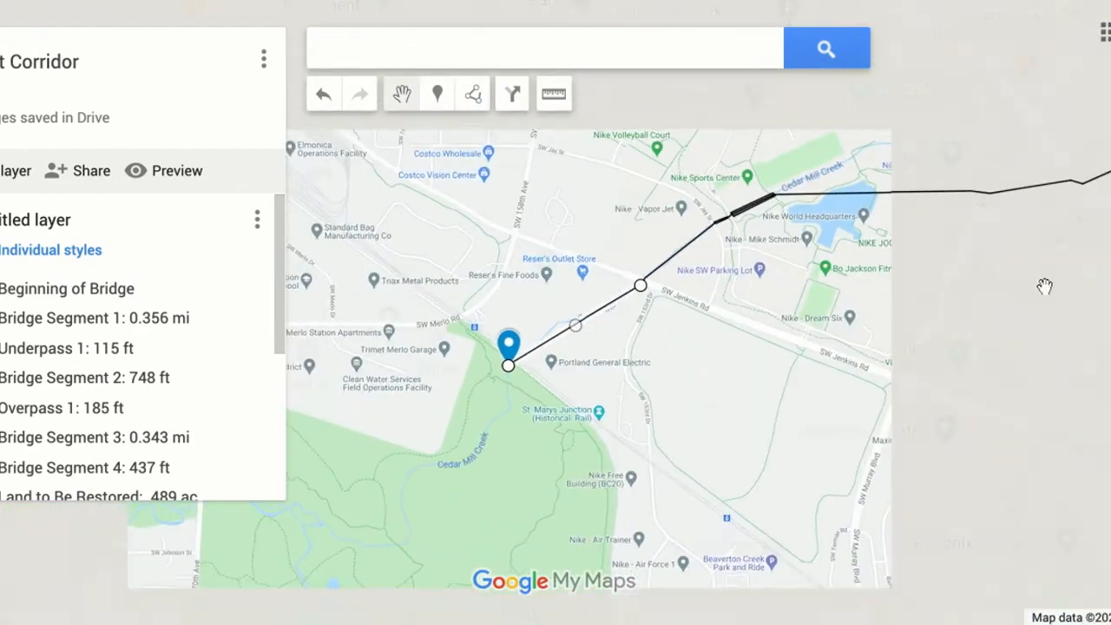
pyautogui.moveTo(1047, 285); pyautogui.dragTo(1098, 288)
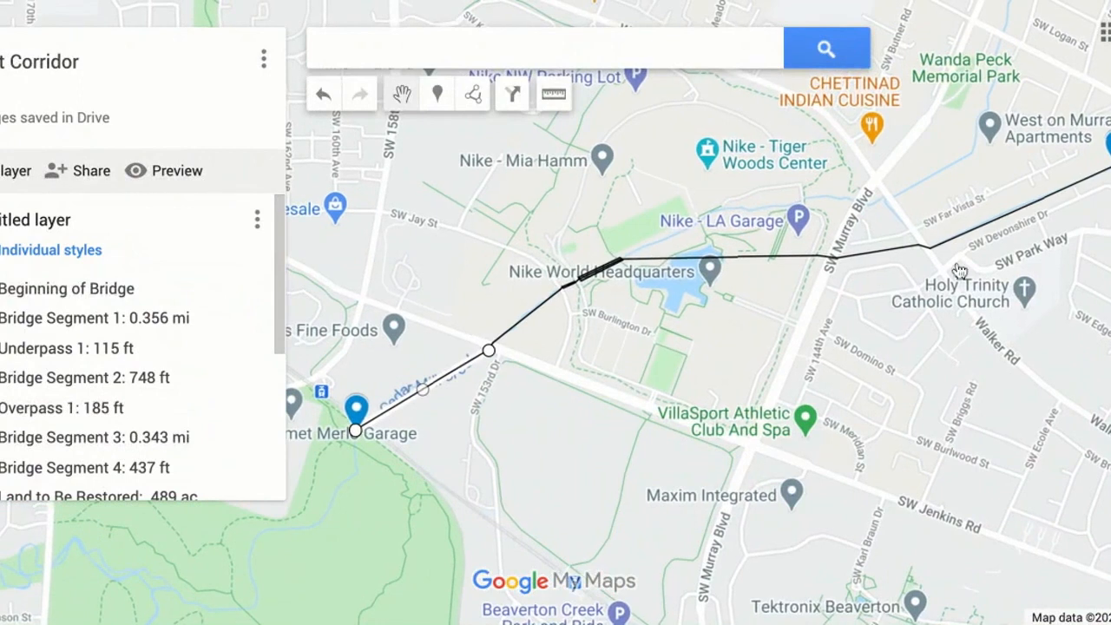